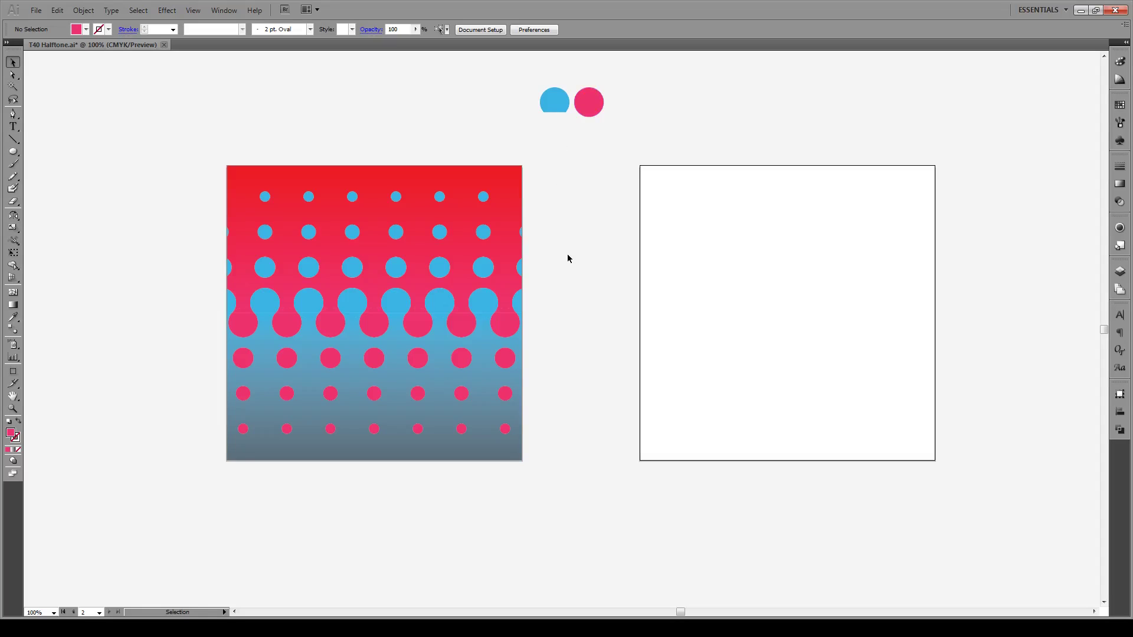
Step: Draw a 50 × 50 px pink circle near the artboard's left edge
{"action": "key", "text": "l"}
{"action": "left_click", "coordinate": [650, 293]}
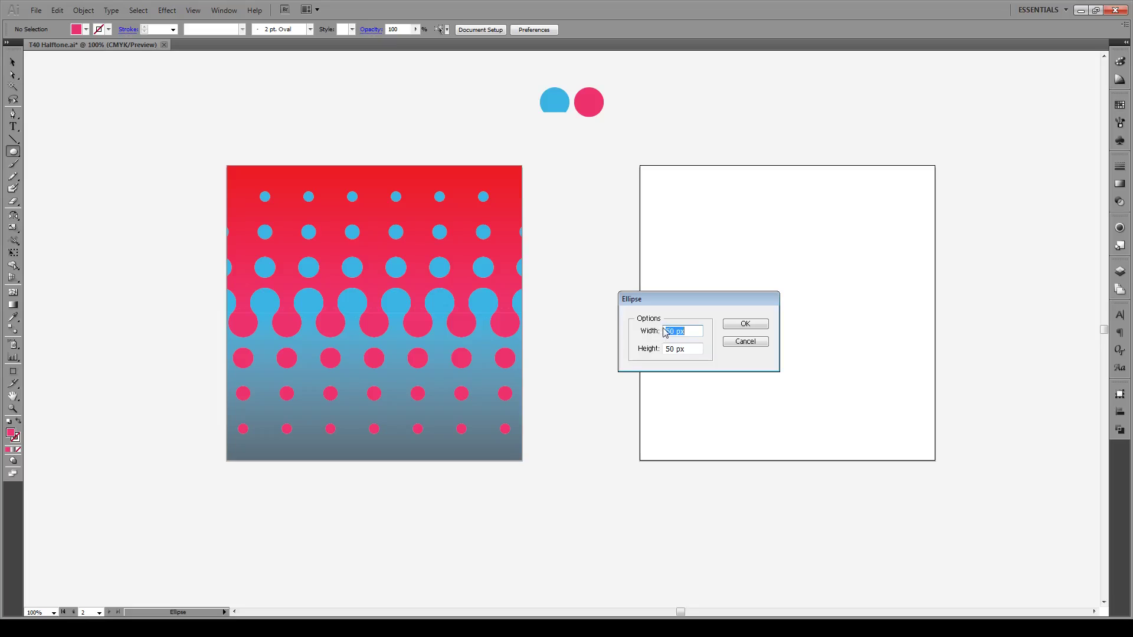
{"action": "left_click", "coordinate": [746, 324]}
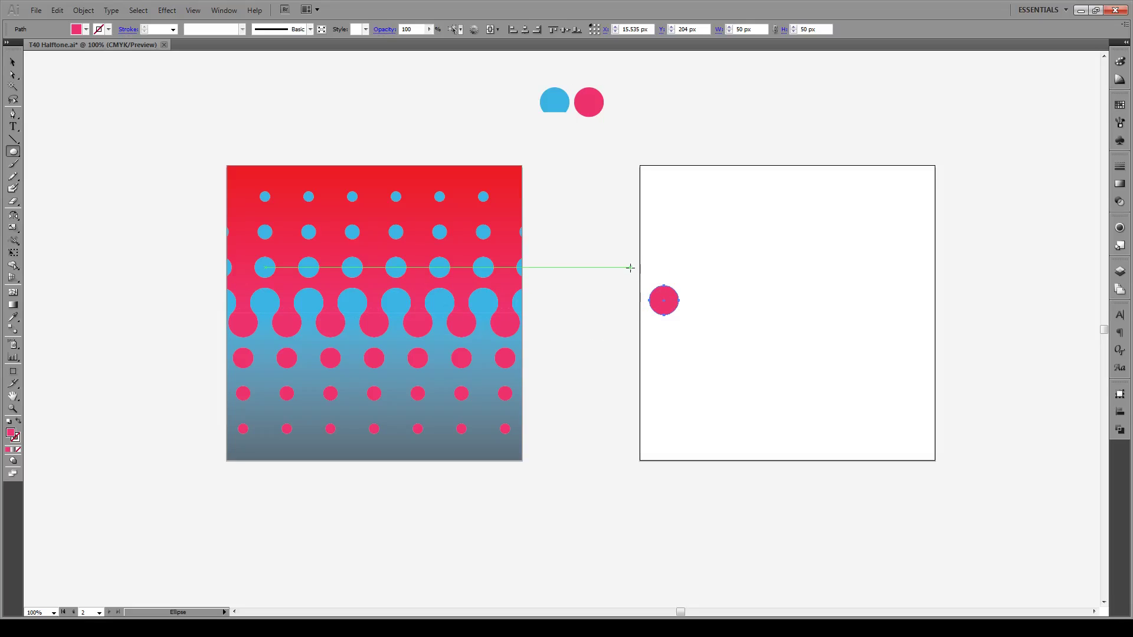
Step: Copy the circle with a Move of -37 px horizontal and -33.62 px vertical
{"action": "key", "text": "ctrl+shift+m"}
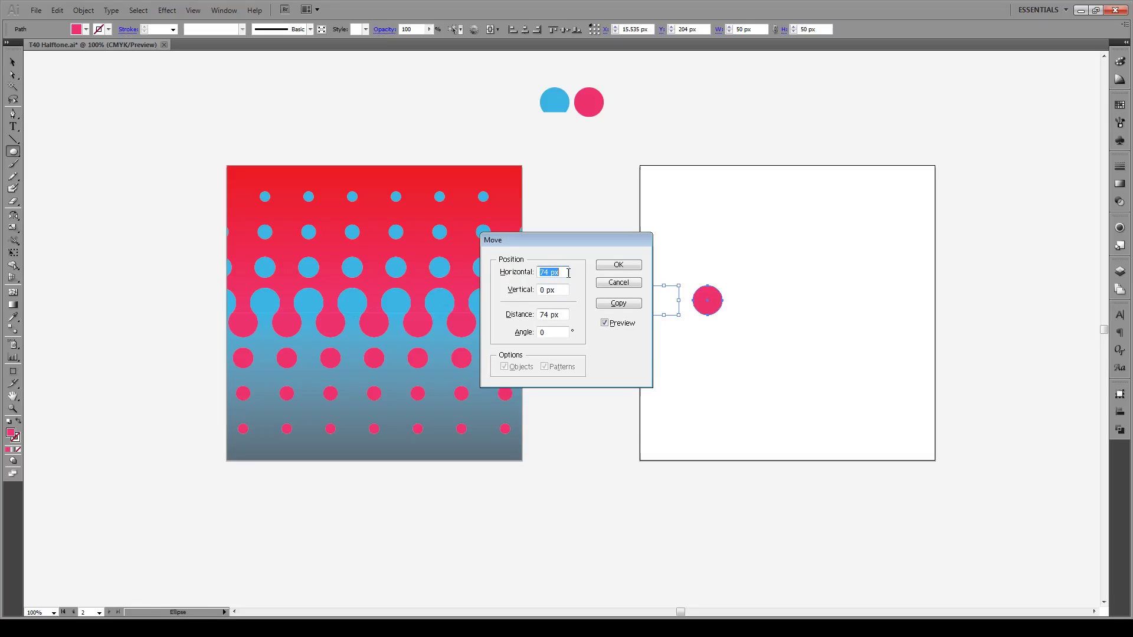
{"action": "type", "text": "-37"}
{"action": "left_click_drag", "start_coordinate": [583, 241], "coordinate": [422, 260]}
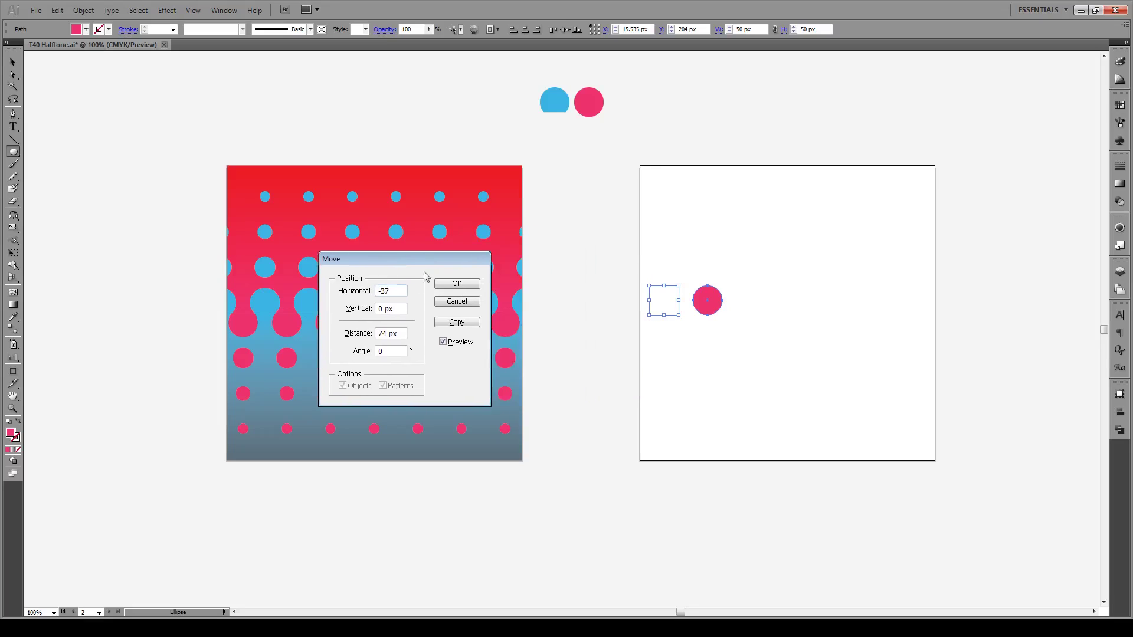
{"action": "left_click", "coordinate": [395, 309]}
{"action": "left_click_drag", "start_coordinate": [407, 310], "coordinate": [373, 310]}
{"action": "type", "text": "-33.62"}
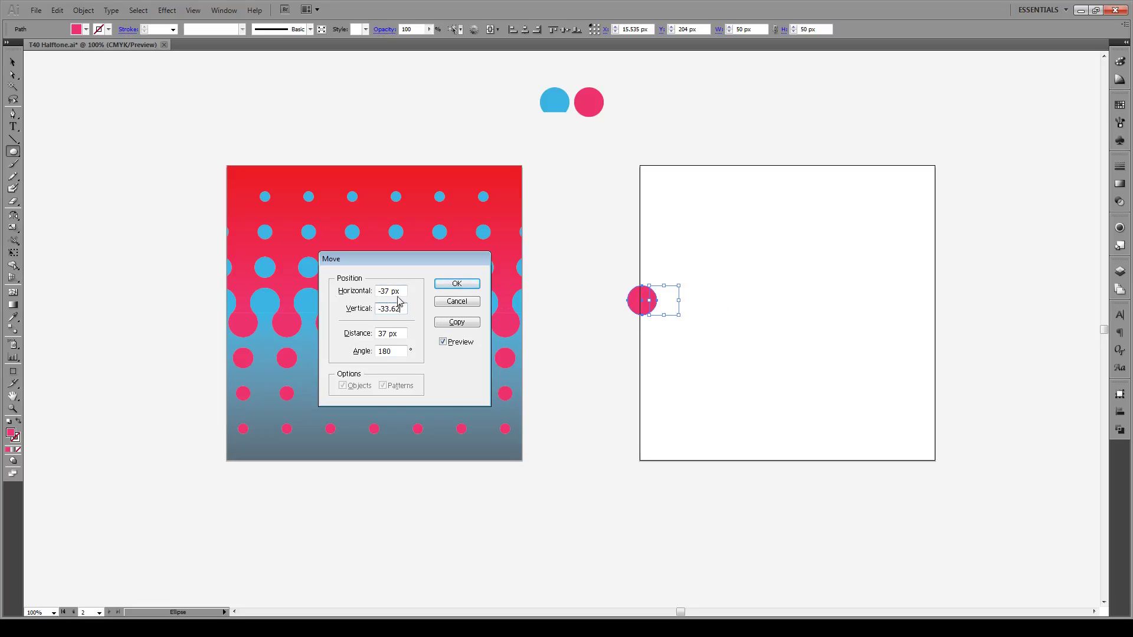
{"action": "key", "text": "Tab"}
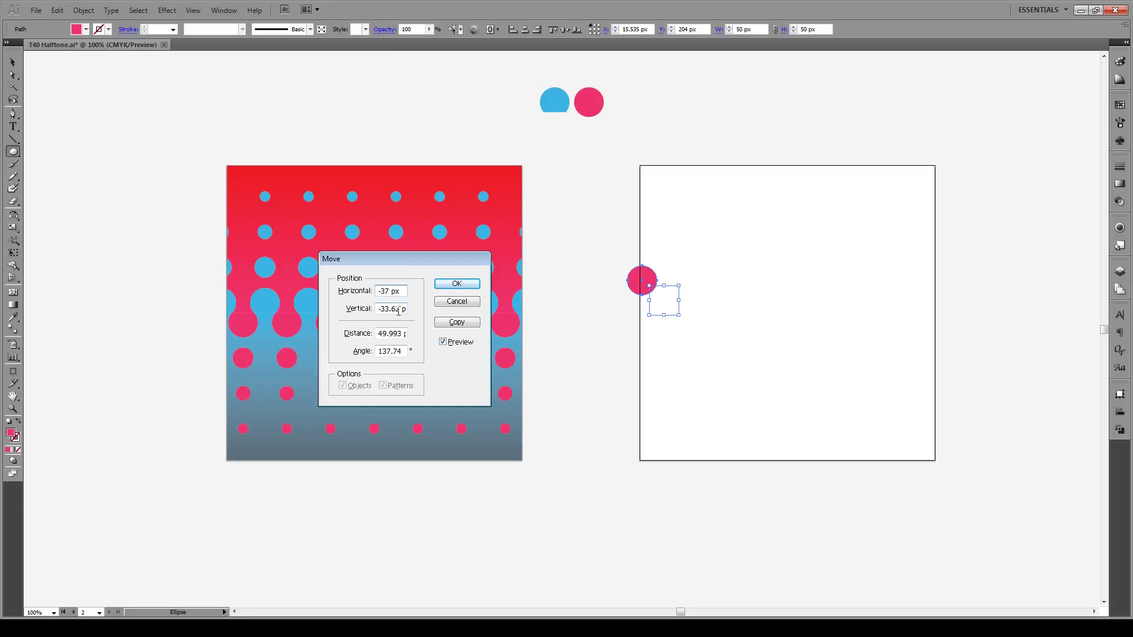
{"action": "left_click", "coordinate": [458, 323]}
{"action": "key", "text": "o"}
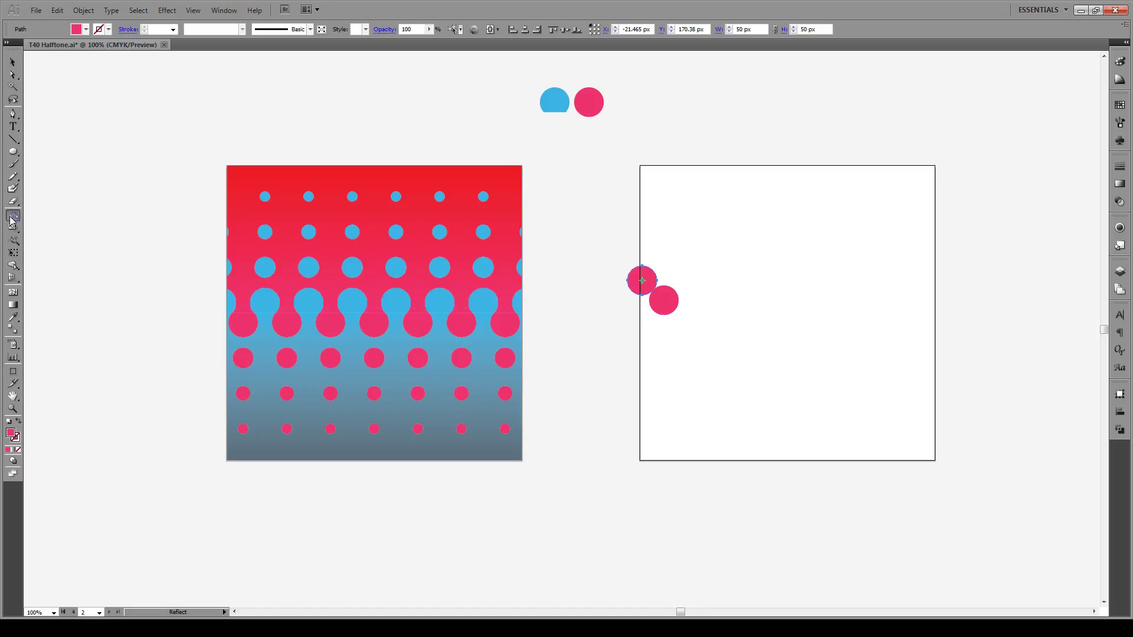
Step: Mirror a copy of the circle with the Reflect tool and select all three circles
{"action": "left_click", "coordinate": [664, 301]}
{"action": "left_click_drag", "start_coordinate": [650, 280], "coordinate": [680, 285]}
{"action": "key", "text": "v"}
{"action": "left_click", "coordinate": [740, 242]}
{"action": "left_click_drag", "start_coordinate": [740, 242], "coordinate": [600, 321]}
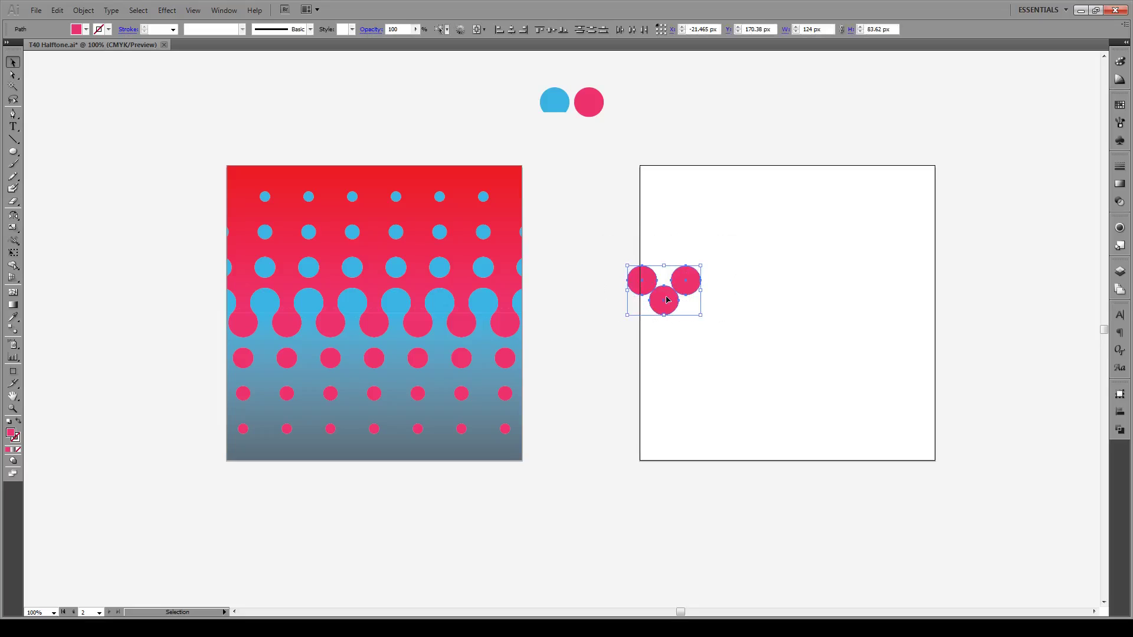
Step: Preview moving the three circles 74 px horizontally and 0 px vertically
{"action": "key", "text": "Return"}
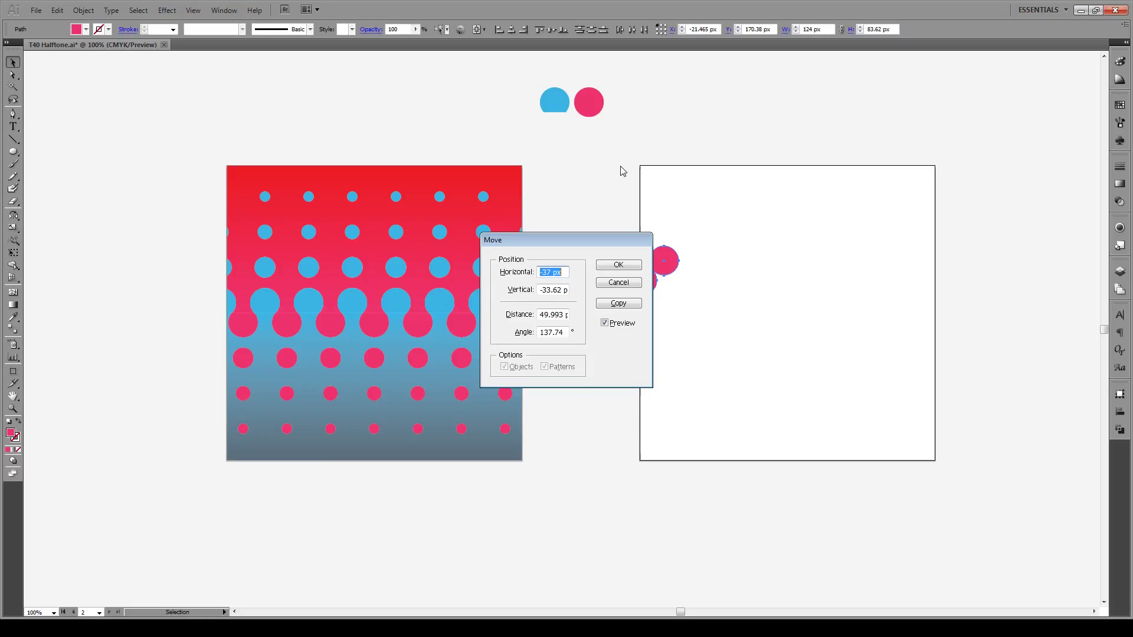
{"action": "left_click_drag", "start_coordinate": [553, 239], "coordinate": [458, 230]}
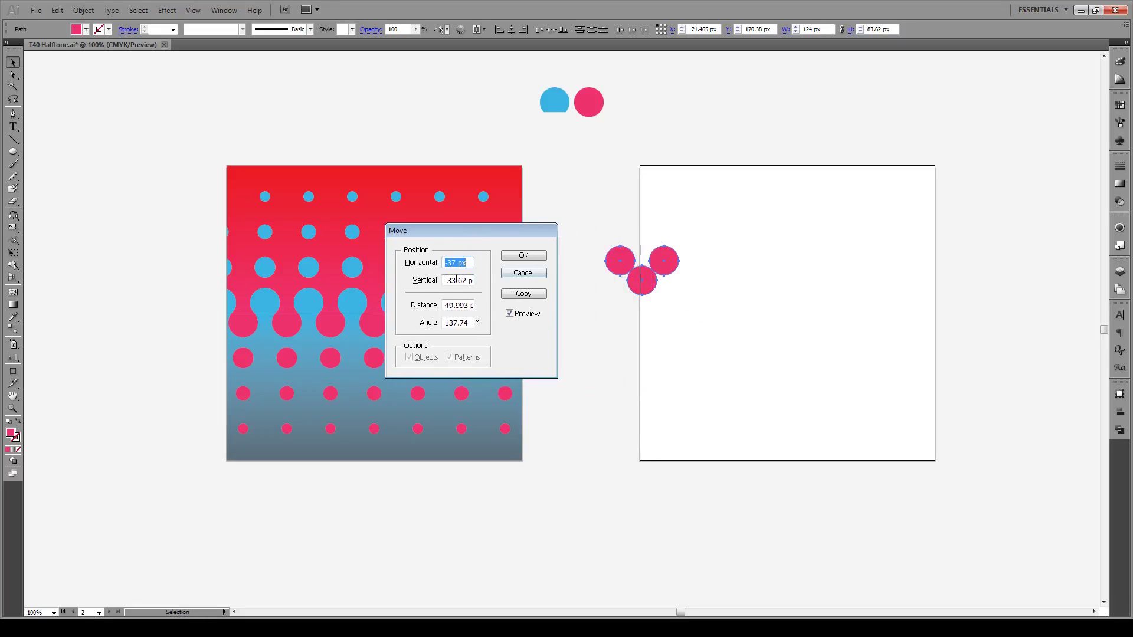
{"action": "type", "text": "74"}
{"action": "left_click", "coordinate": [467, 280]}
{"action": "left_click_drag", "start_coordinate": [447, 281], "coordinate": [472, 281]}
{"action": "type", "text": "0"}
{"action": "key", "text": "Tab"}
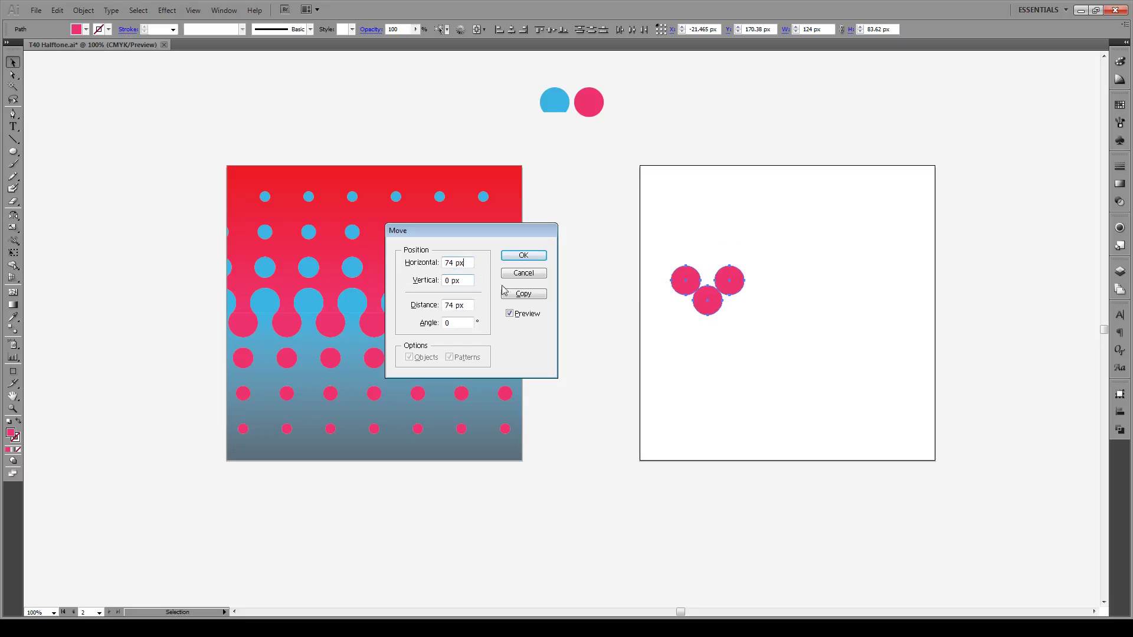
Step: Copy the trio 74 px right and repeat it twice with Ctrl+D to extend the row
{"action": "left_click", "coordinate": [521, 293]}
{"action": "key", "text": "a"}
{"action": "key", "text": "ctrl+d"}
{"action": "key", "text": "ctrl+d"}
{"action": "key", "text": "ctrl+d"}
{"action": "key", "text": "ctrl+d"}
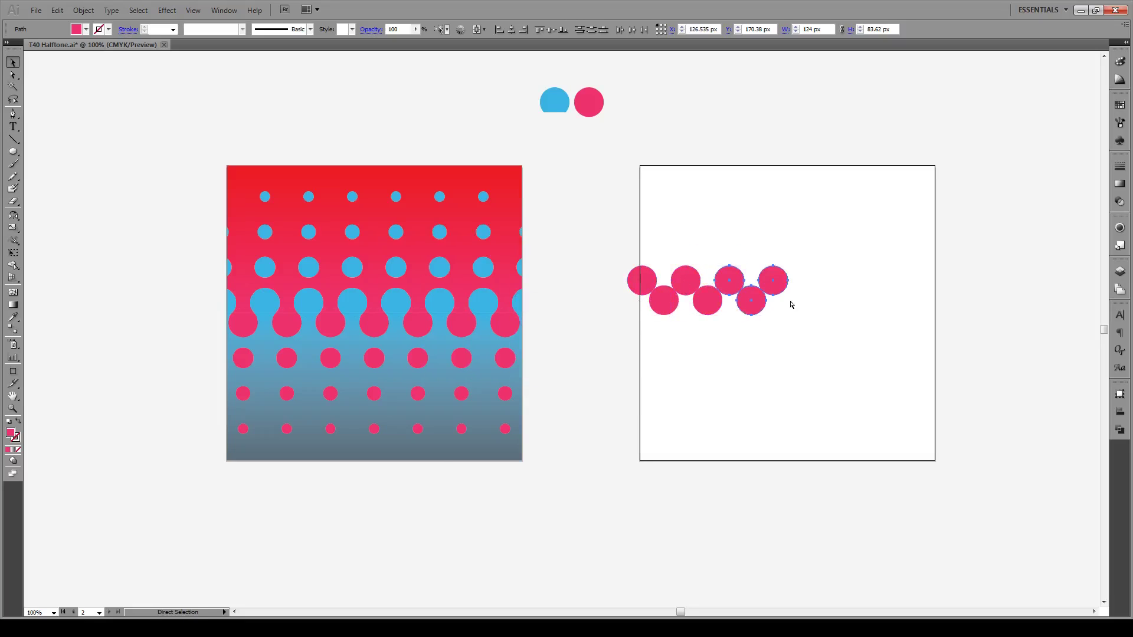
{"action": "key", "text": "ctrl+d"}
Step: Group the whole circle row and centre it vertically and horizontally on the artboard
{"action": "key", "text": "v"}
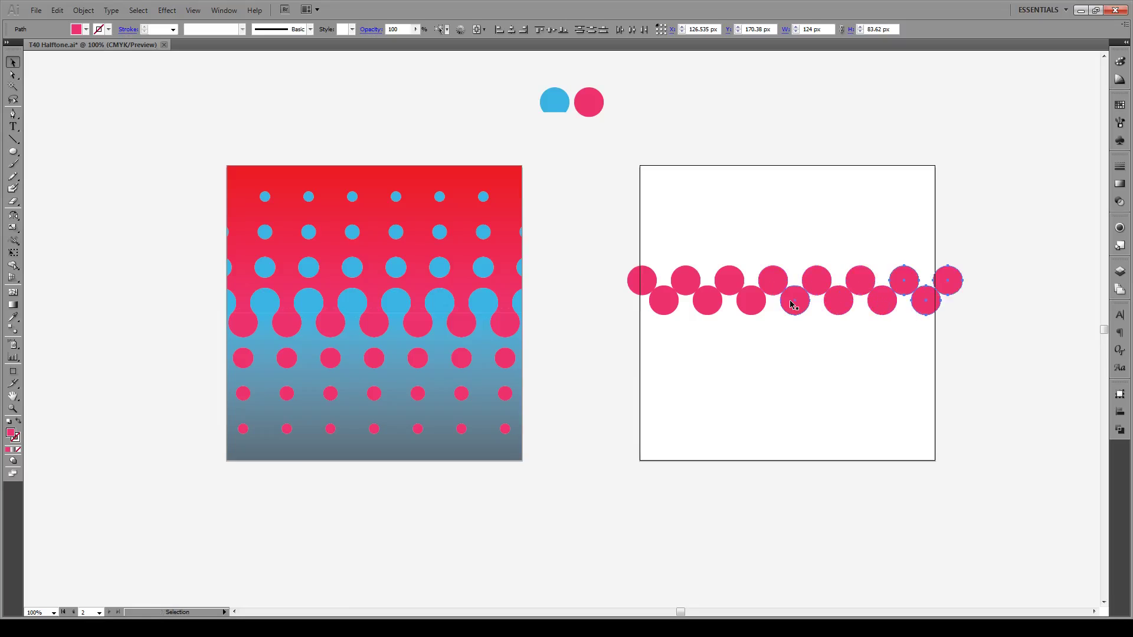
{"action": "left_click", "coordinate": [855, 391]}
{"action": "left_click_drag", "start_coordinate": [1002, 250], "coordinate": [625, 329]}
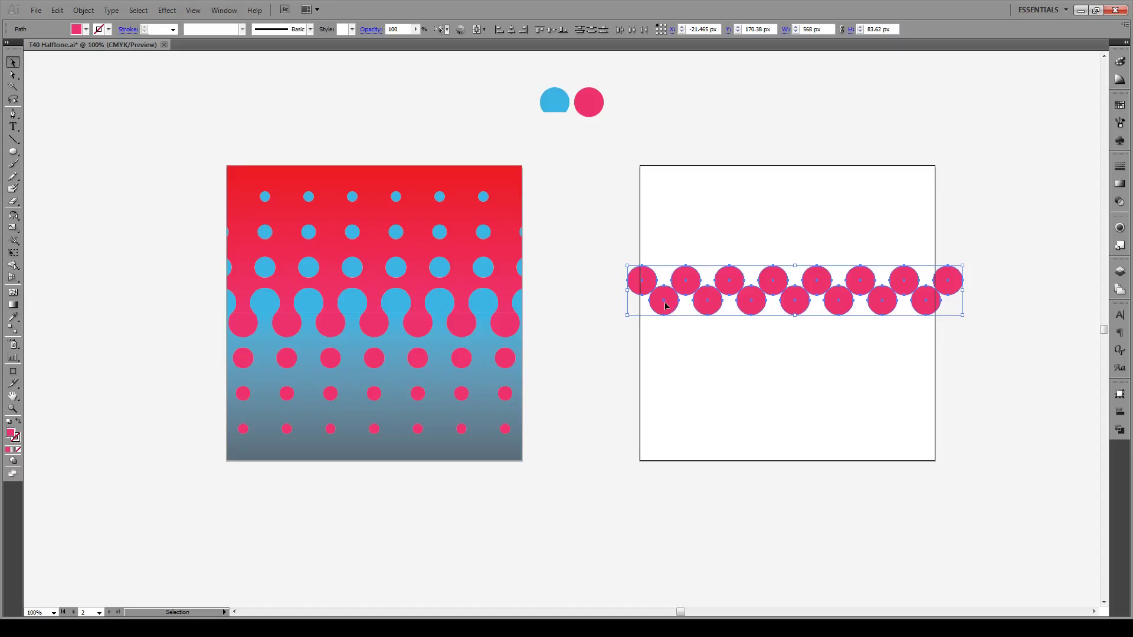
{"action": "key", "text": "ctrl+g"}
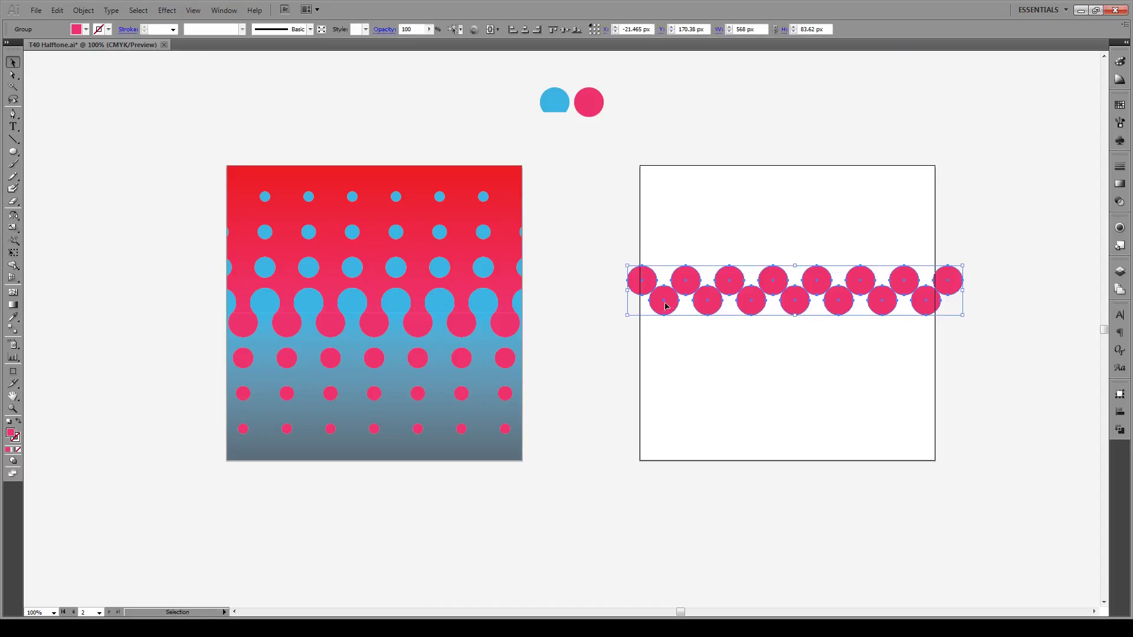
{"action": "left_click", "coordinate": [567, 31]}
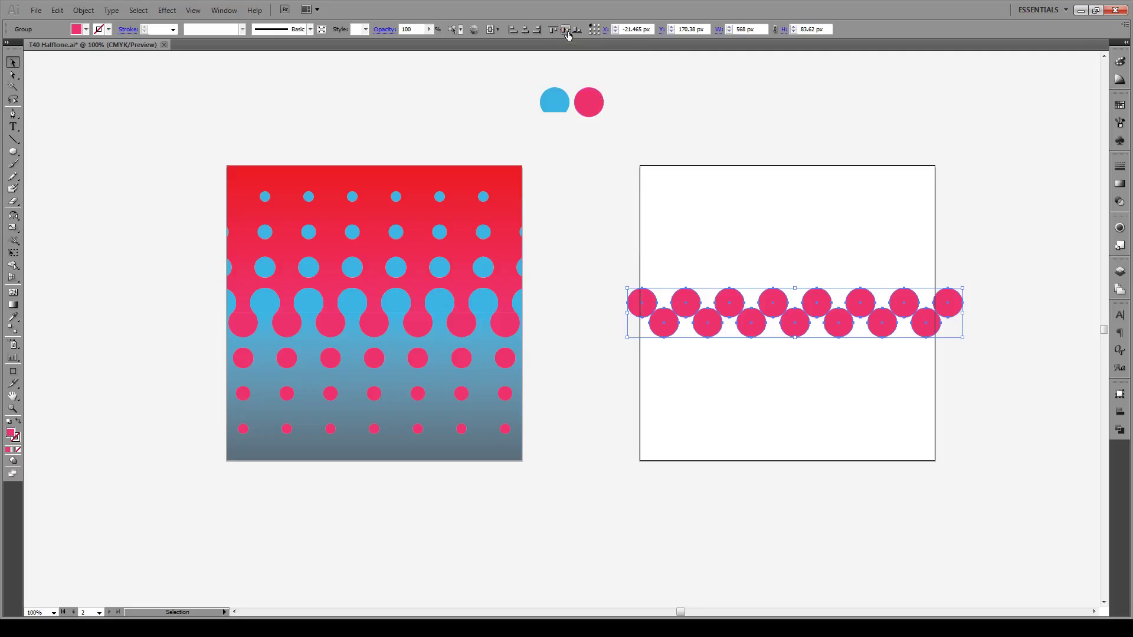
{"action": "left_click", "coordinate": [523, 35]}
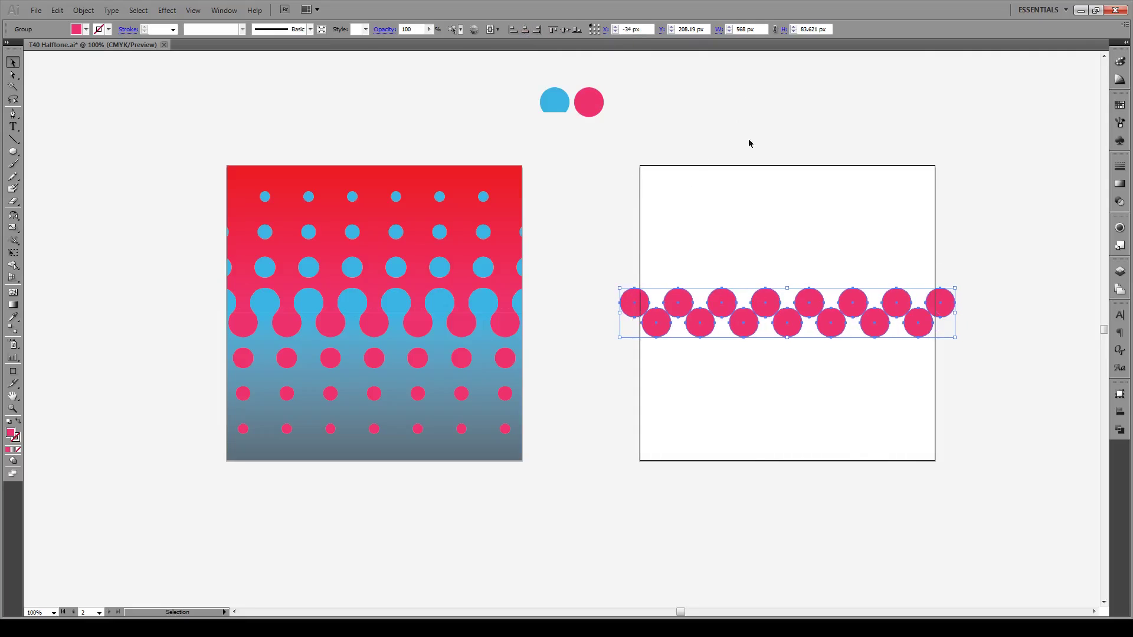
Step: Ungroup the centred circle row
{"action": "left_click", "coordinate": [837, 392]}
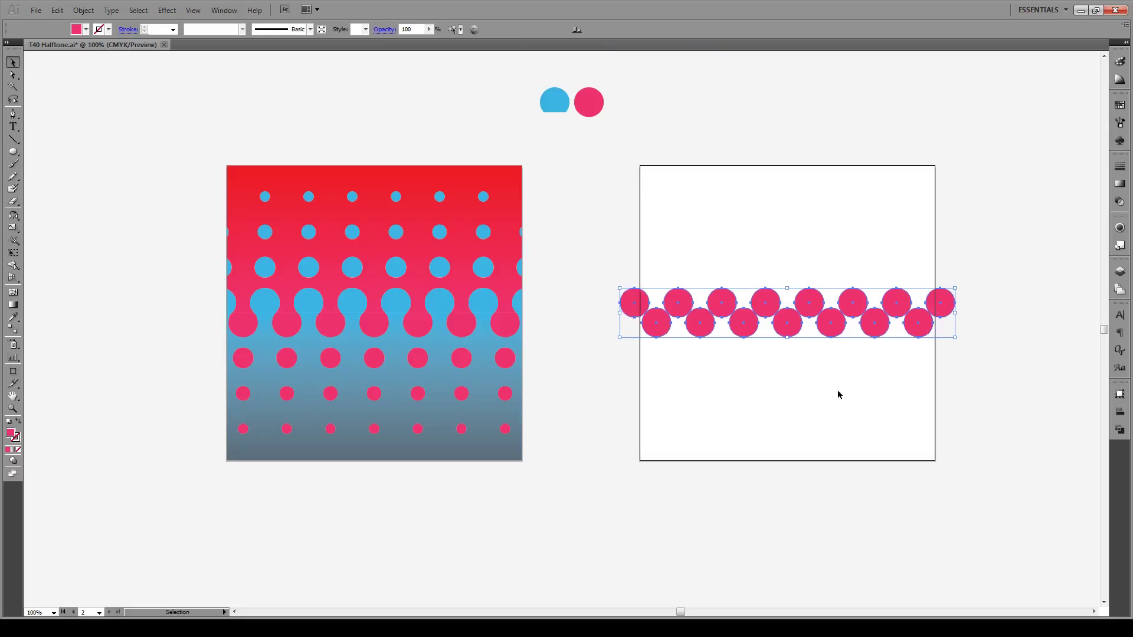
{"action": "right_click", "coordinate": [871, 326]}
{"action": "key", "text": "Escape"}
{"action": "left_click", "coordinate": [958, 303]}
{"action": "right_click", "coordinate": [940, 302]}
{"action": "left_click", "coordinate": [976, 378]}
Step: Fill the upper circles with the reference circle's blue via Eyedropper, then reselect them
{"action": "left_click", "coordinate": [901, 390]}
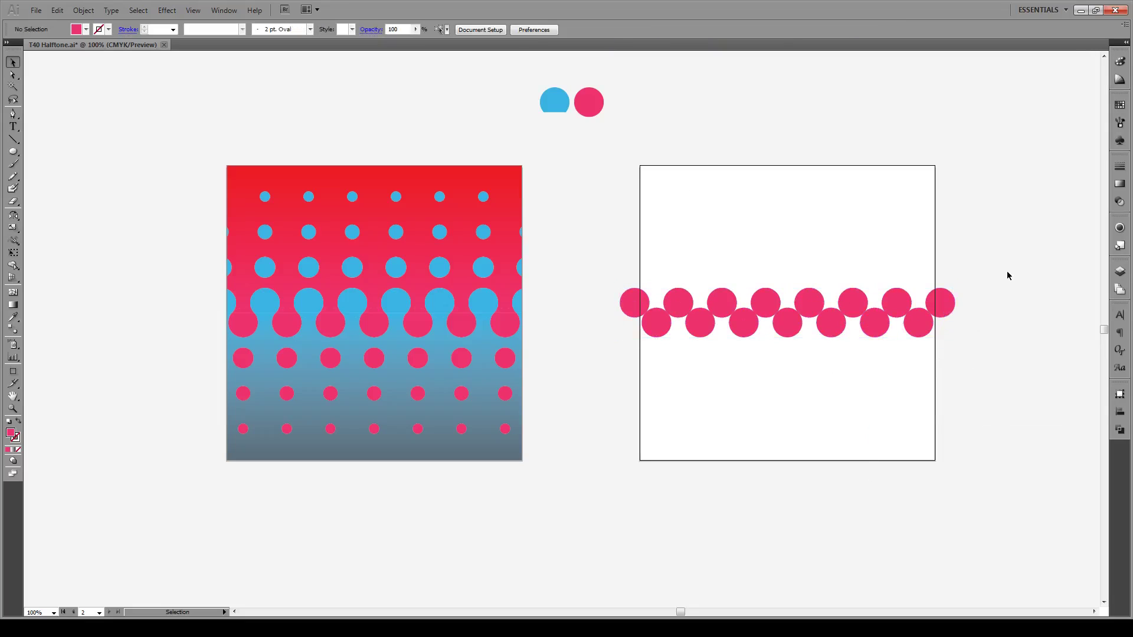
{"action": "left_click_drag", "start_coordinate": [991, 276], "coordinate": [606, 305]}
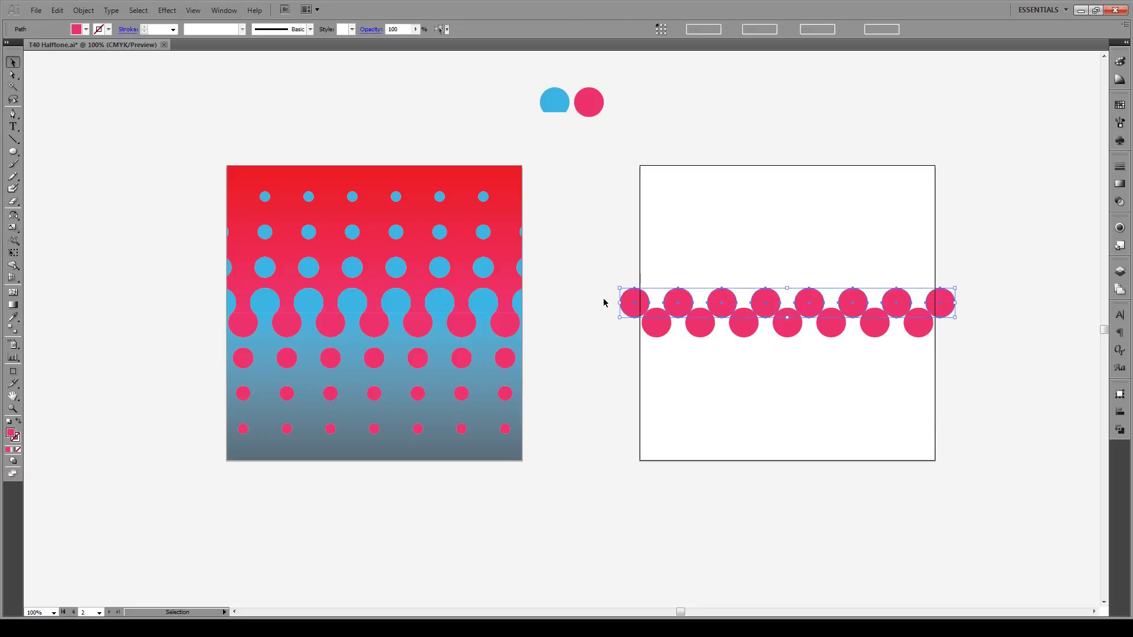
{"action": "key", "text": "i"}
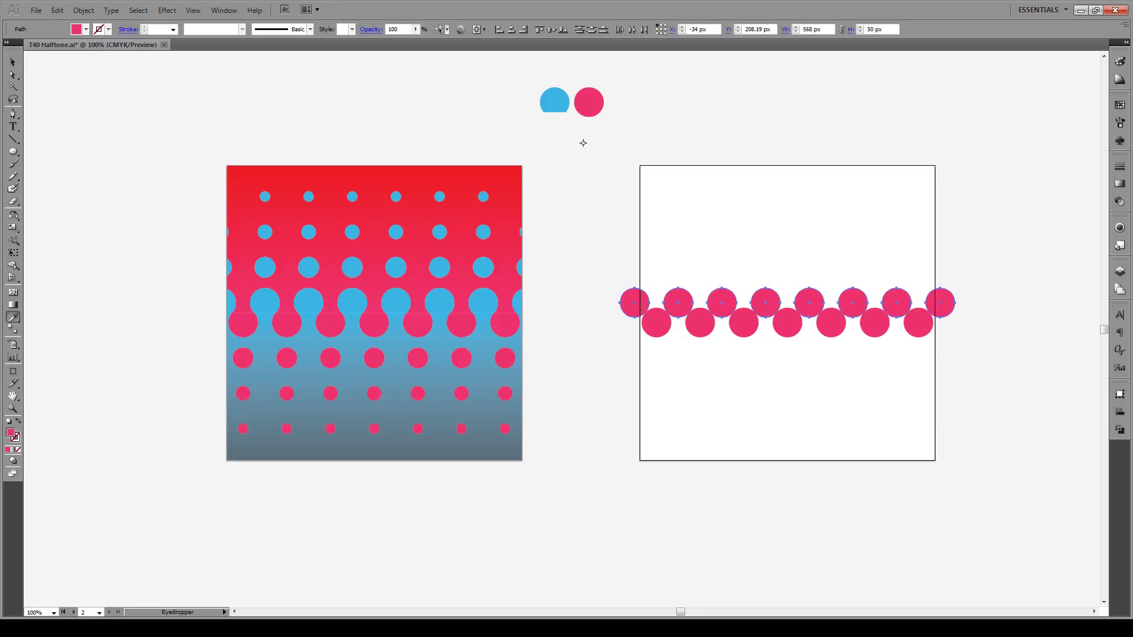
{"action": "left_click", "coordinate": [555, 101]}
{"action": "key", "text": "v"}
{"action": "left_click", "coordinate": [617, 214]}
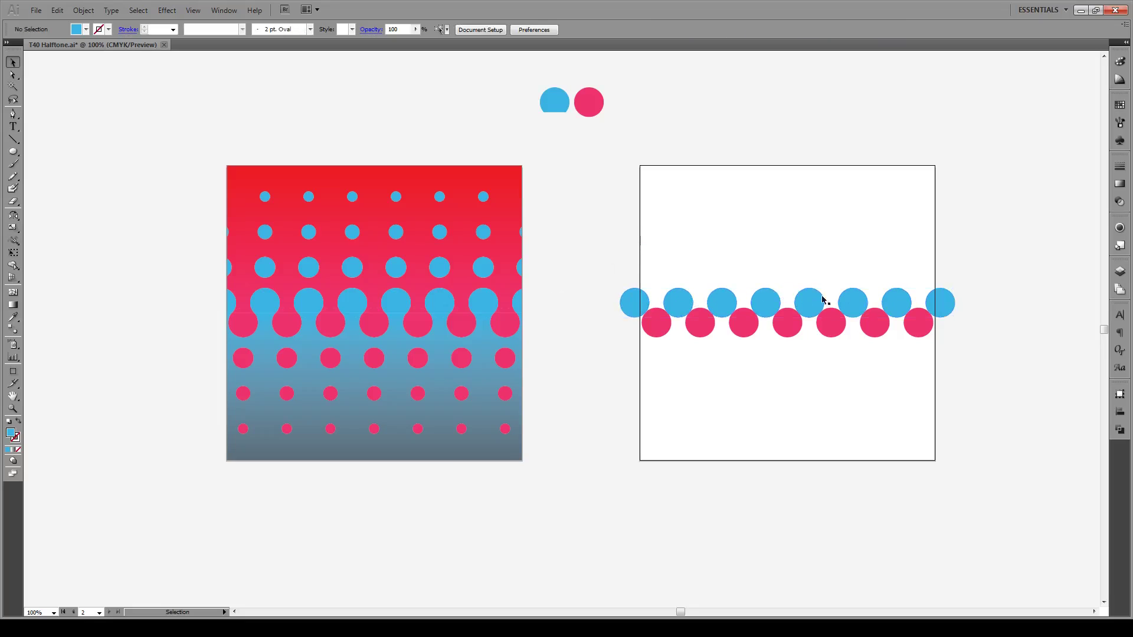
{"action": "left_click_drag", "start_coordinate": [990, 283], "coordinate": [592, 301]}
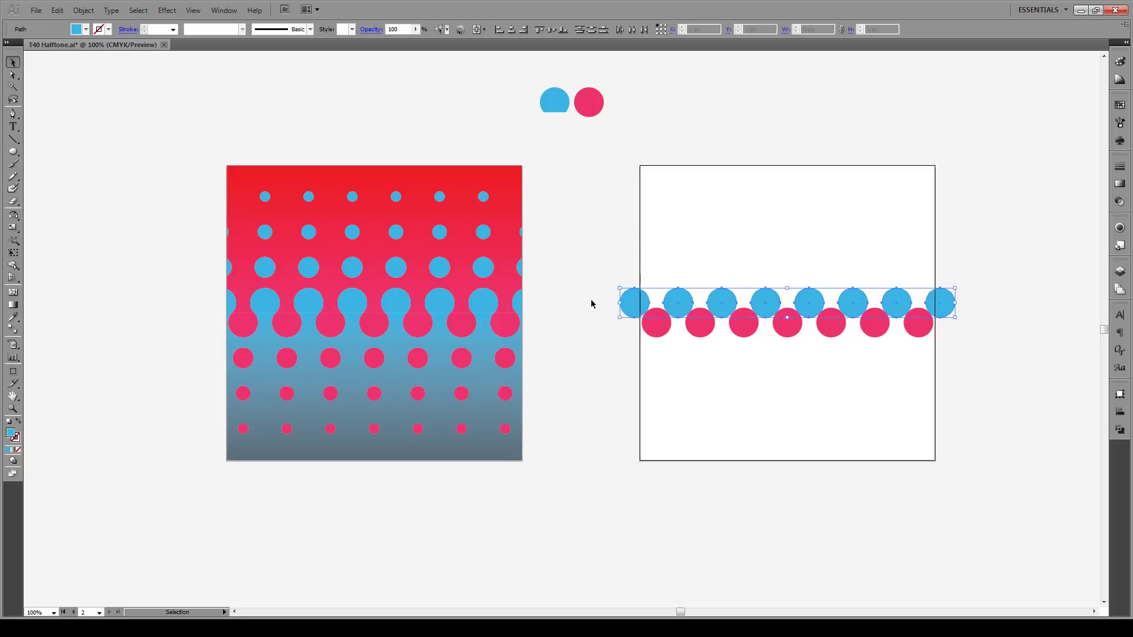
Step: Copy the blue row with Transform Each at 70% scale and -60 px vertical move
{"action": "left_click", "coordinate": [87, 11]}
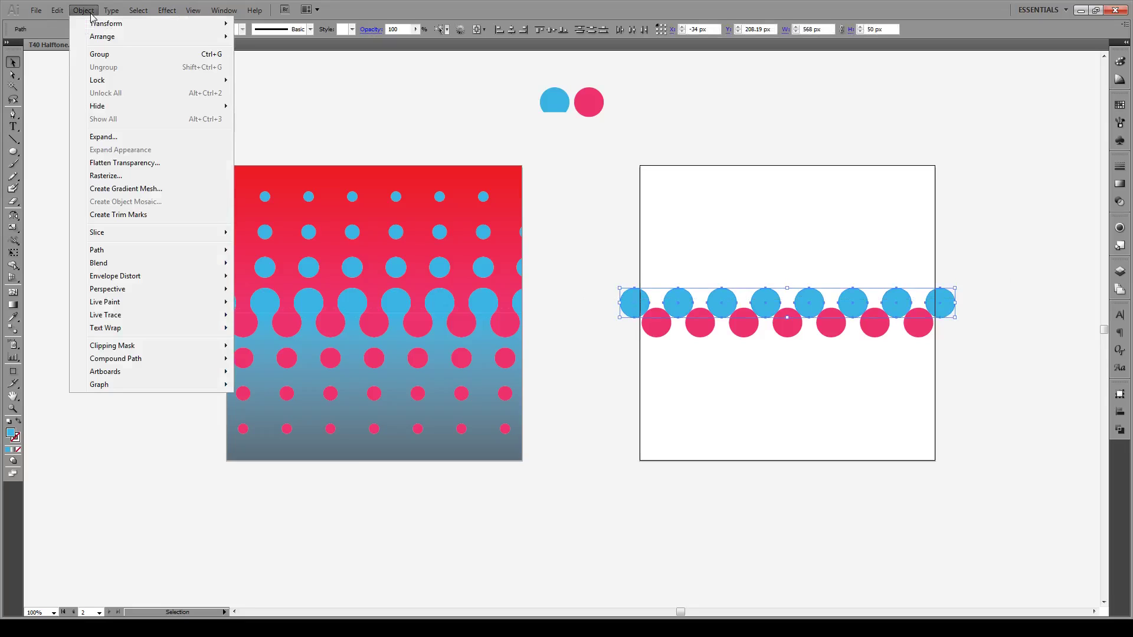
{"action": "mouse_move", "coordinate": [129, 30]}
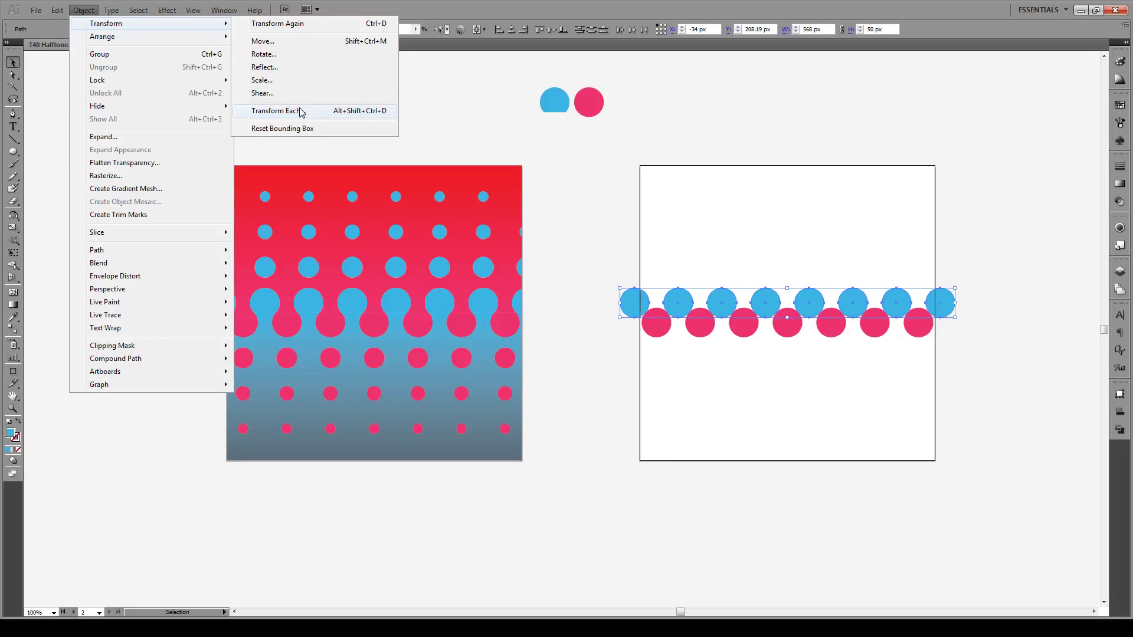
{"action": "left_click", "coordinate": [349, 113]}
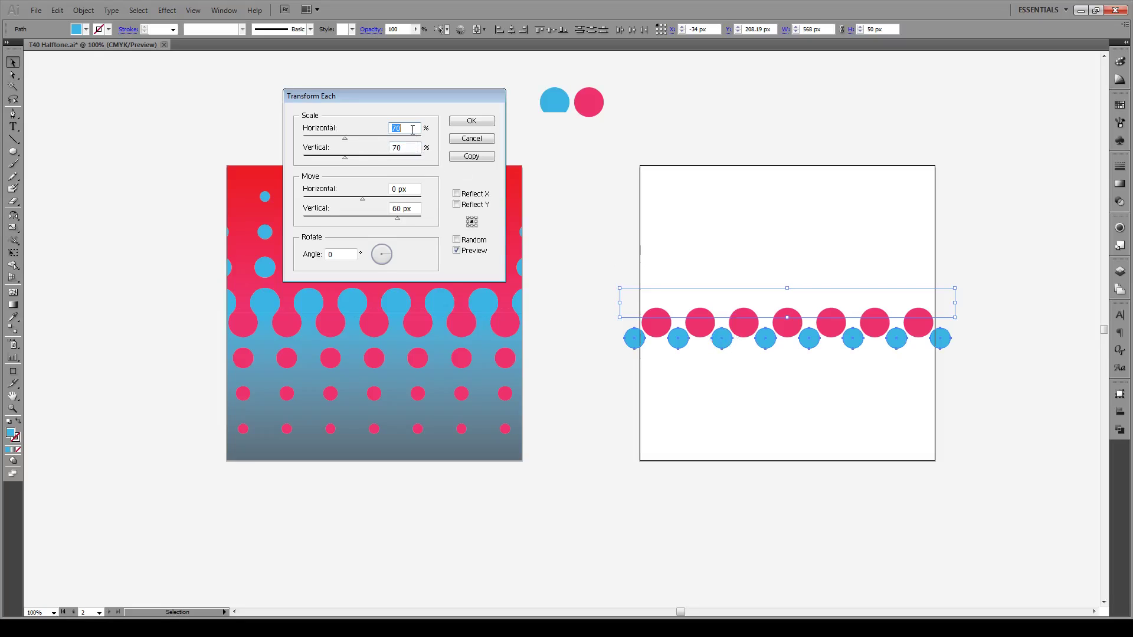
{"action": "left_click_drag", "start_coordinate": [421, 208], "coordinate": [383, 204]}
{"action": "type", "text": "-60"}
{"action": "left_click", "coordinate": [457, 251]}
{"action": "left_click", "coordinate": [457, 251]}
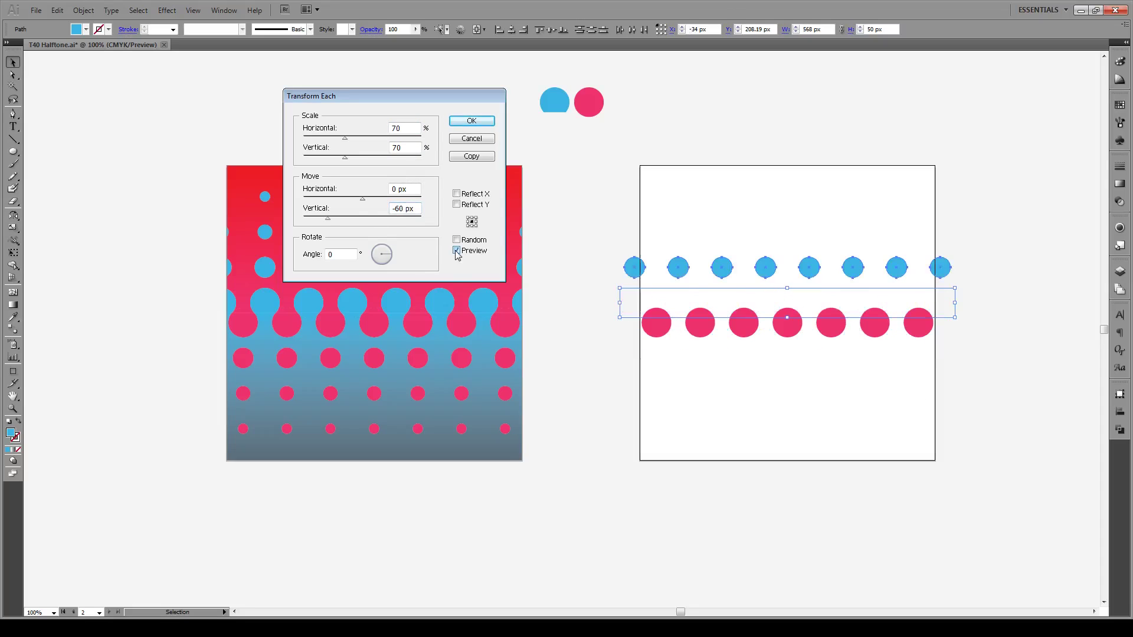
{"action": "left_click", "coordinate": [471, 156]}
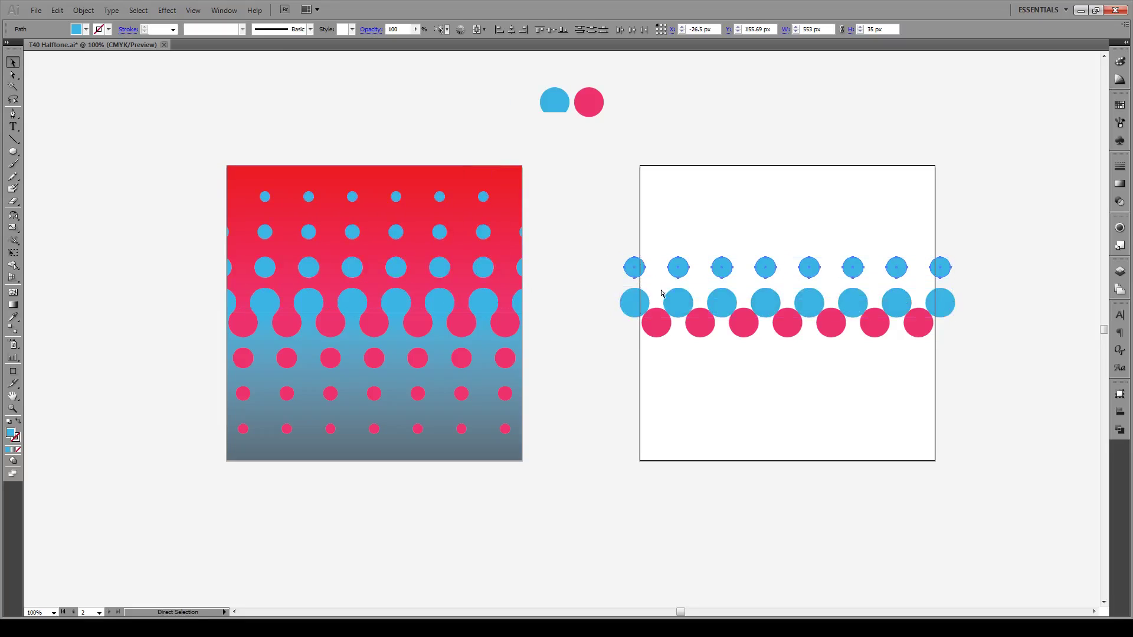
Step: Repeat the transform twice for two more shrinking blue rows, then select the pink row
{"action": "key", "text": "ctrl+d"}
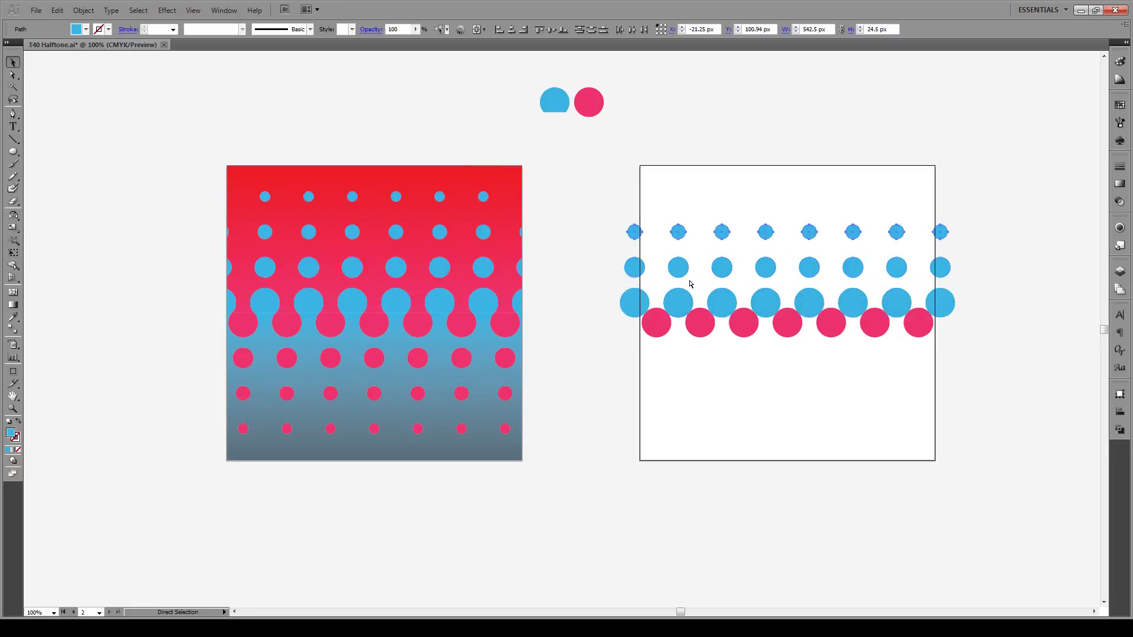
{"action": "key", "text": "ctrl+d"}
{"action": "left_click", "coordinate": [809, 357]}
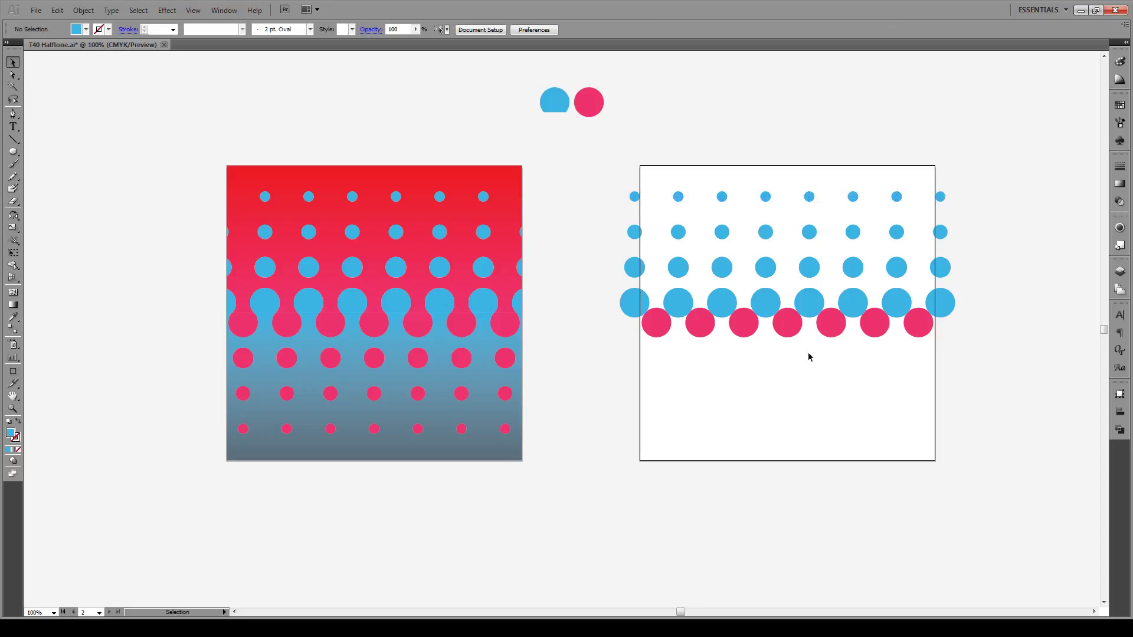
{"action": "left_click_drag", "start_coordinate": [969, 327], "coordinate": [612, 370]}
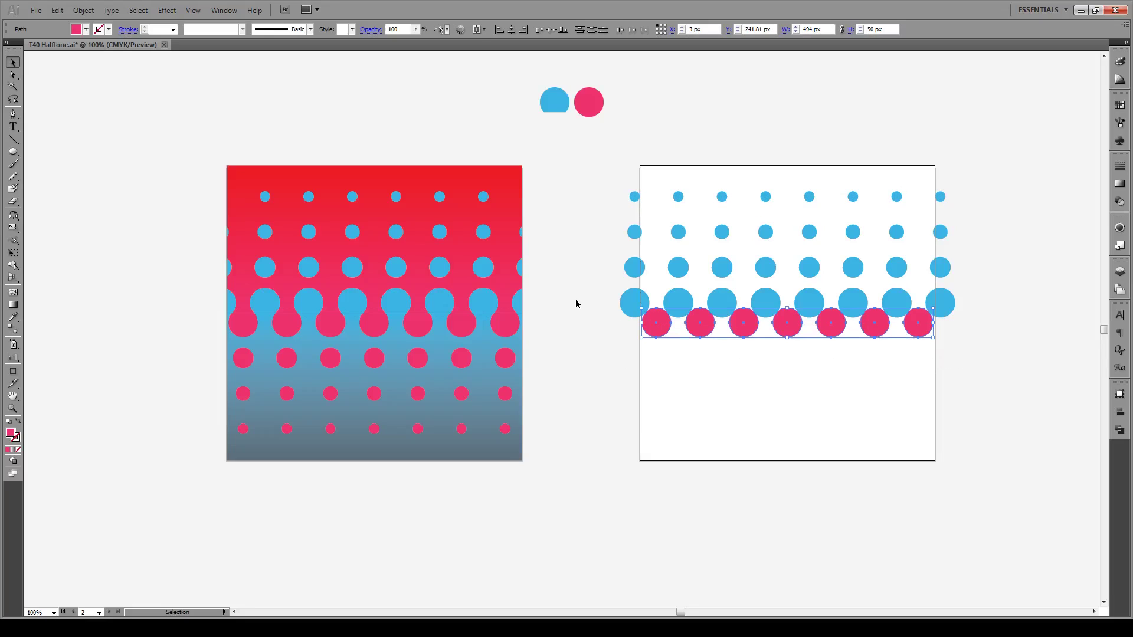
Step: Copy the pink row with Transform Each at 70% scale and 60 px vertical move
{"action": "key", "text": "ctrl+shift+b"}
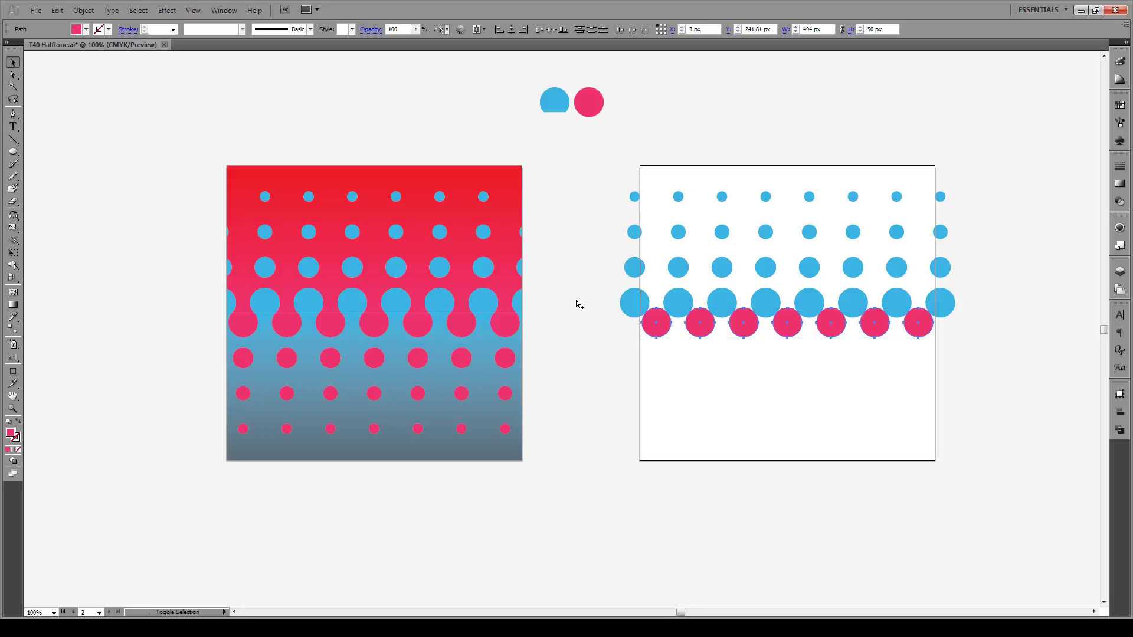
{"action": "key", "text": "ctrl+alt+shift+d"}
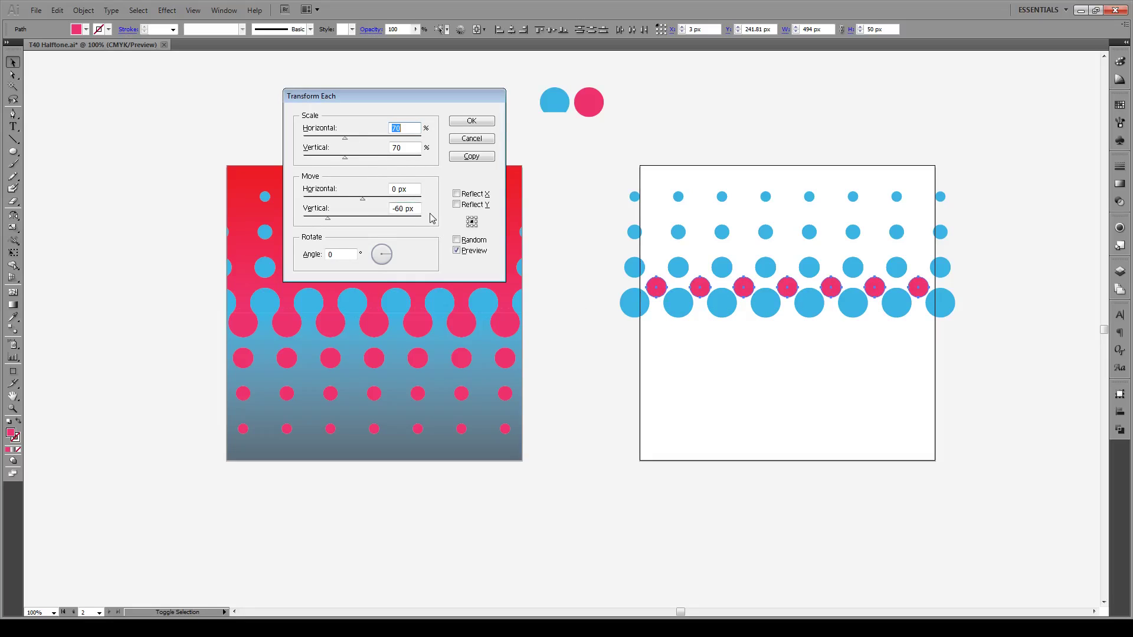
{"action": "double_click", "coordinate": [407, 209]}
{"action": "type", "text": "60"}
{"action": "left_click", "coordinate": [412, 191]}
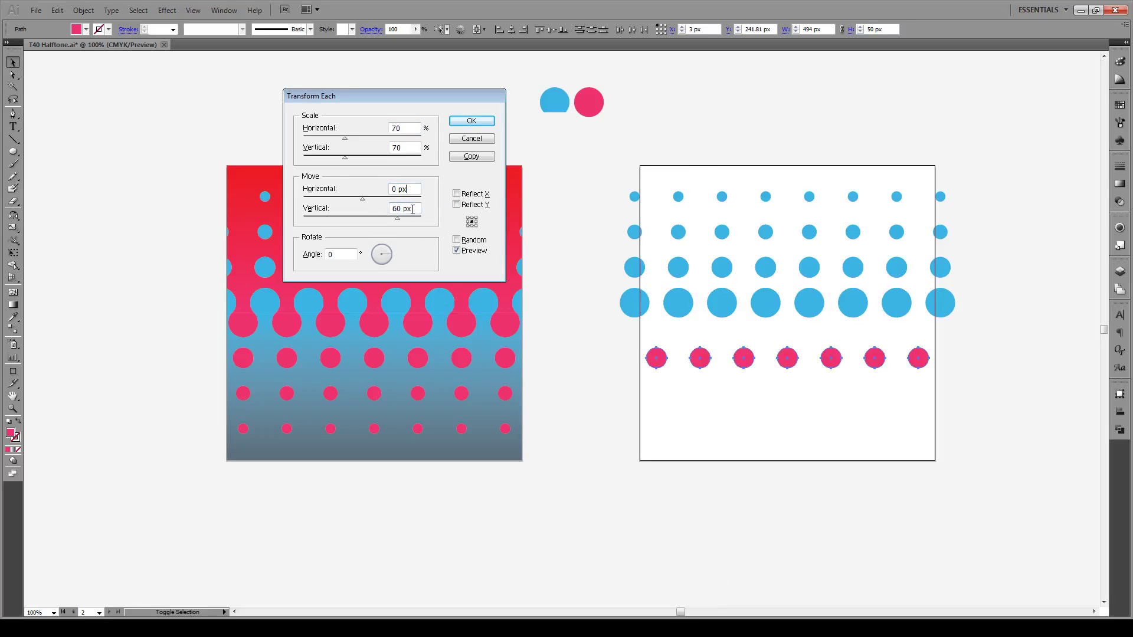
{"action": "left_click", "coordinate": [479, 160]}
Step: Repeat the transform twice for two more shrinking pink rows and deselect
{"action": "key", "text": "ctrl+d"}
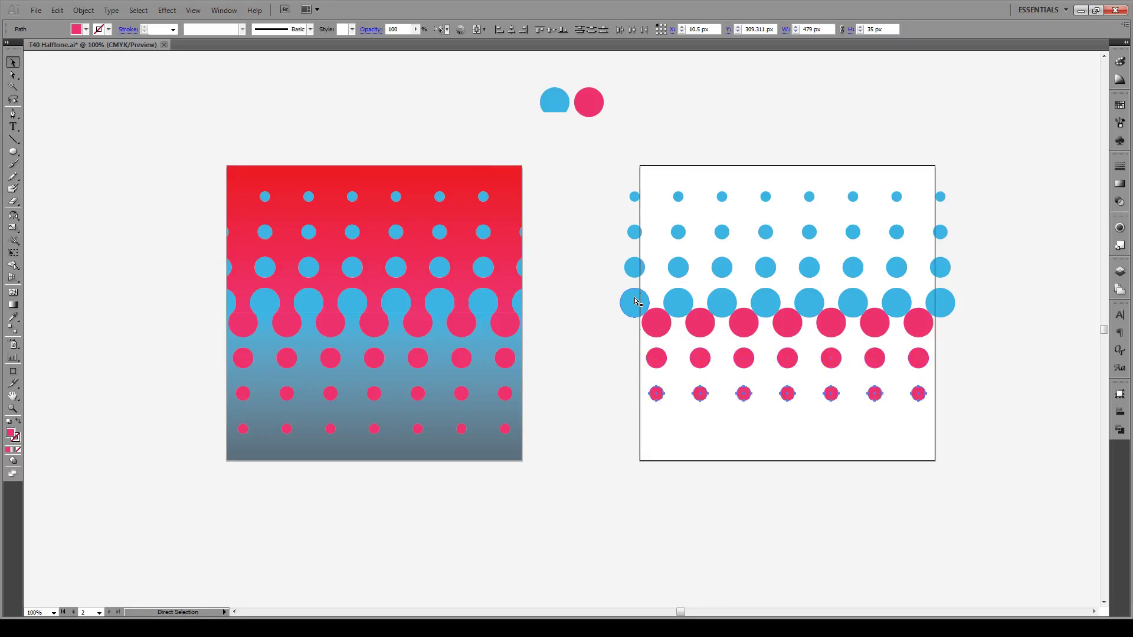
{"action": "key", "text": "ctrl+d"}
{"action": "left_click", "coordinate": [607, 348]}
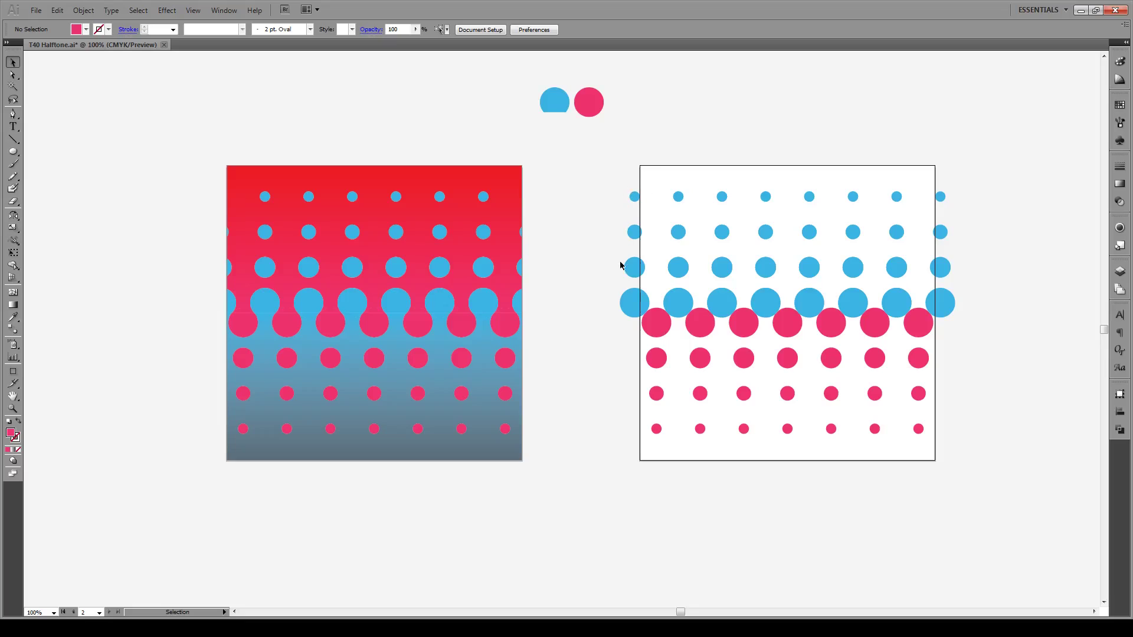
{"action": "key", "text": "m"}
Step: Draw pink rectangle strips over the square's left and right edges
{"action": "left_click_drag", "start_coordinate": [640, 327], "coordinate": [609, 164]}
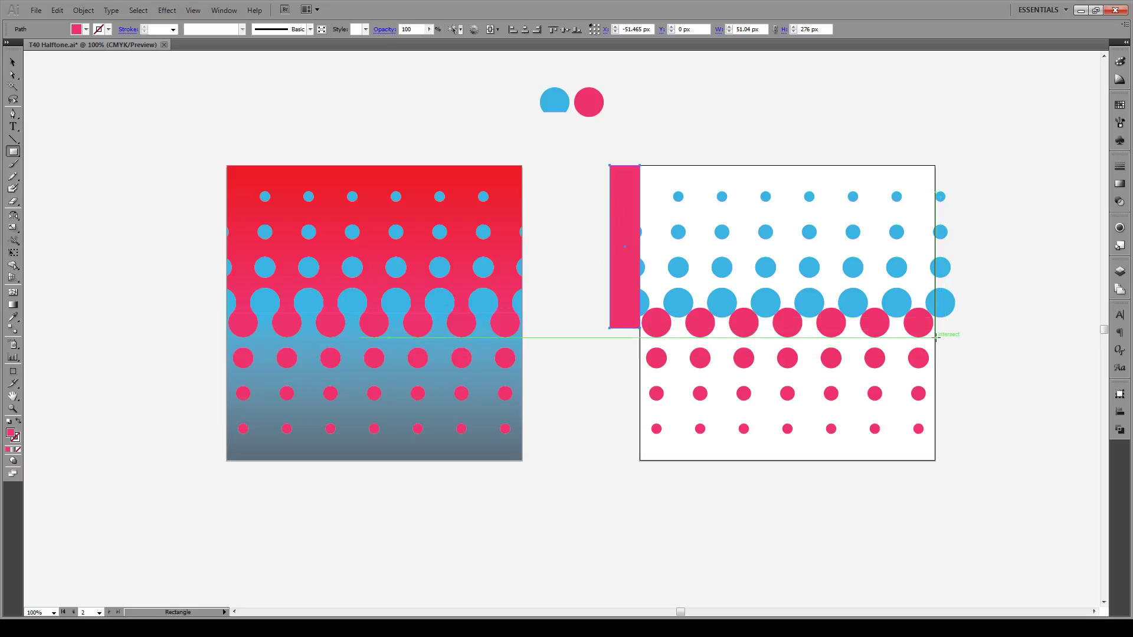
{"action": "left_click_drag", "start_coordinate": [934, 338], "coordinate": [938, 367]}
{"action": "key", "text": "v"}
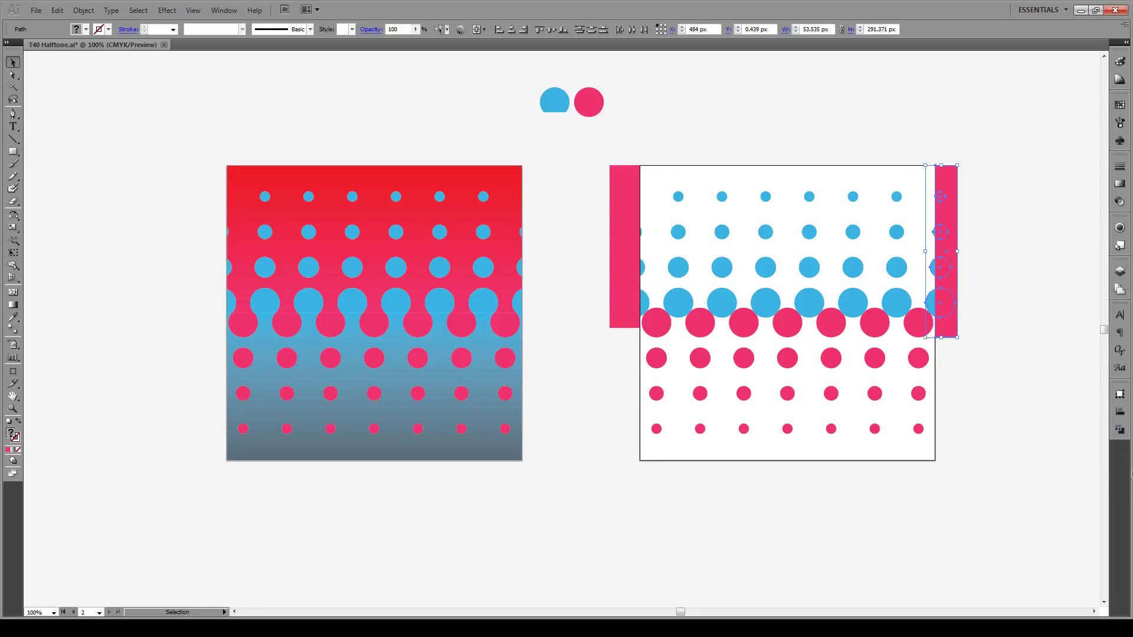
Step: Apply Pathfinder Divide to each strip with its overlapping circles
{"action": "left_click", "coordinate": [1119, 429]}
{"action": "left_click", "coordinate": [992, 436]}
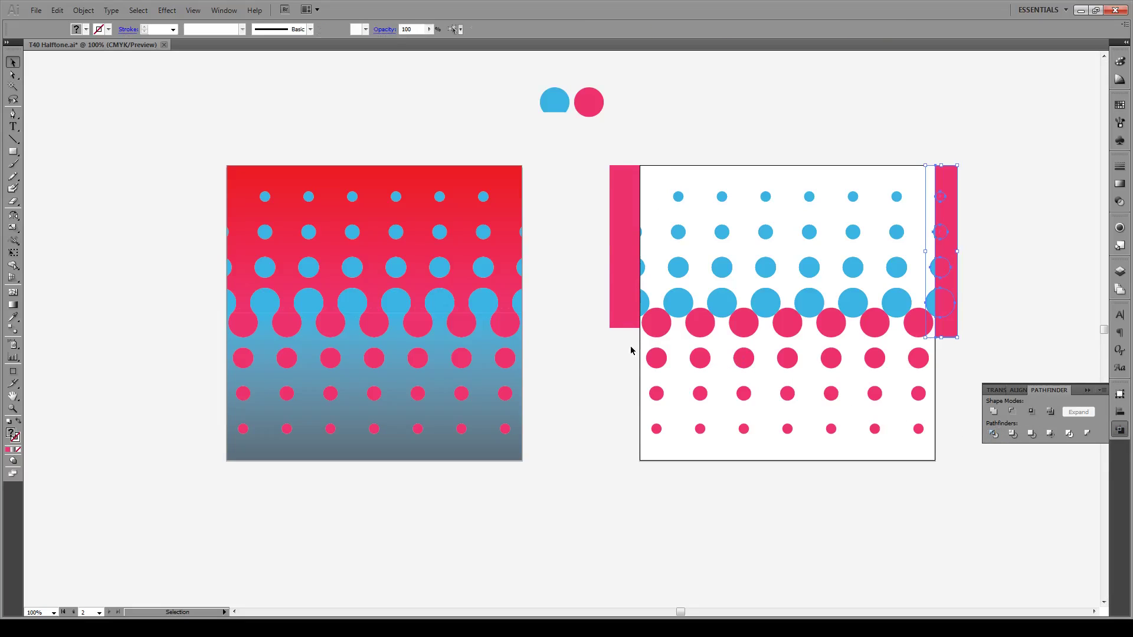
{"action": "left_click_drag", "start_coordinate": [596, 159], "coordinate": [617, 180]}
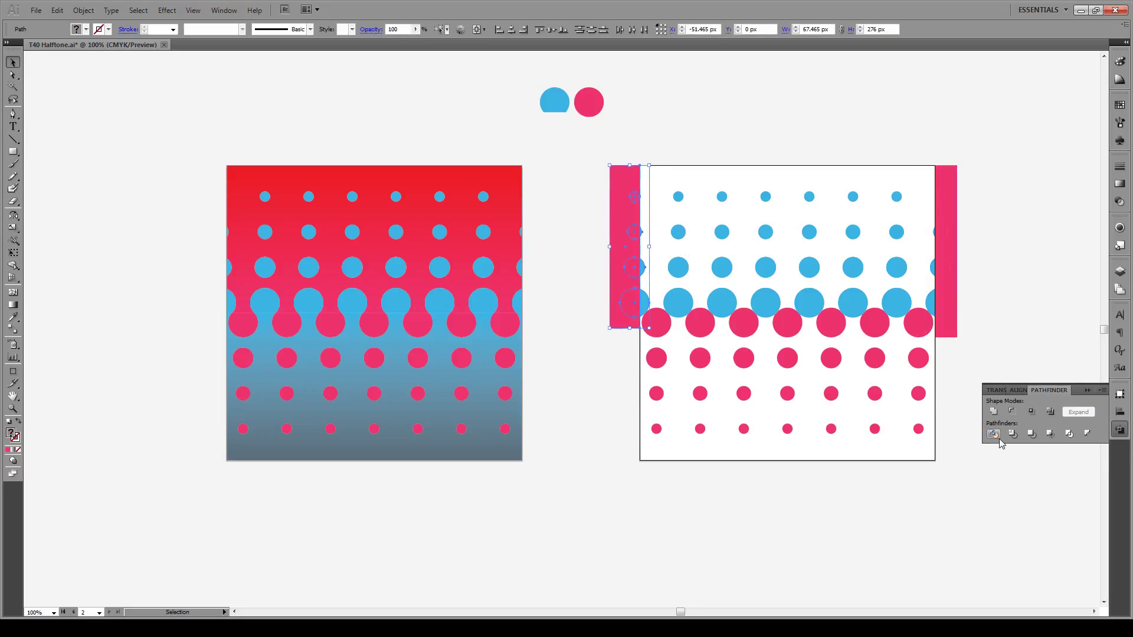
{"action": "left_click", "coordinate": [995, 435]}
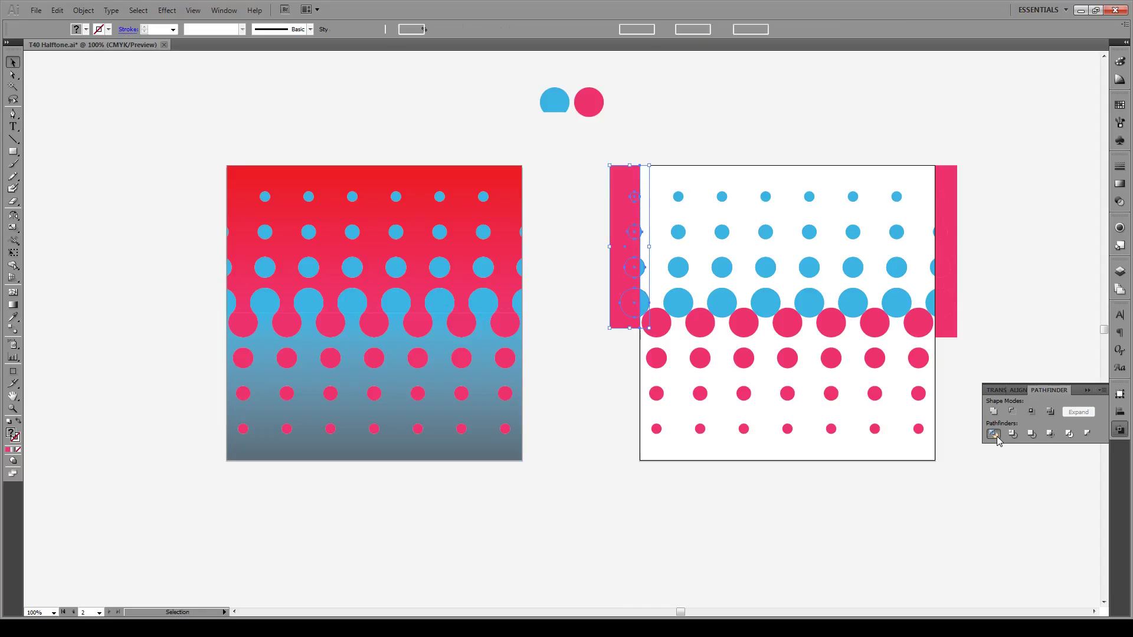
Step: Ungroup the divided pieces and delete both edge strips with the circle overhang
{"action": "right_click", "coordinate": [949, 305]}
{"action": "left_click", "coordinate": [986, 377]}
{"action": "left_click", "coordinate": [625, 271]}
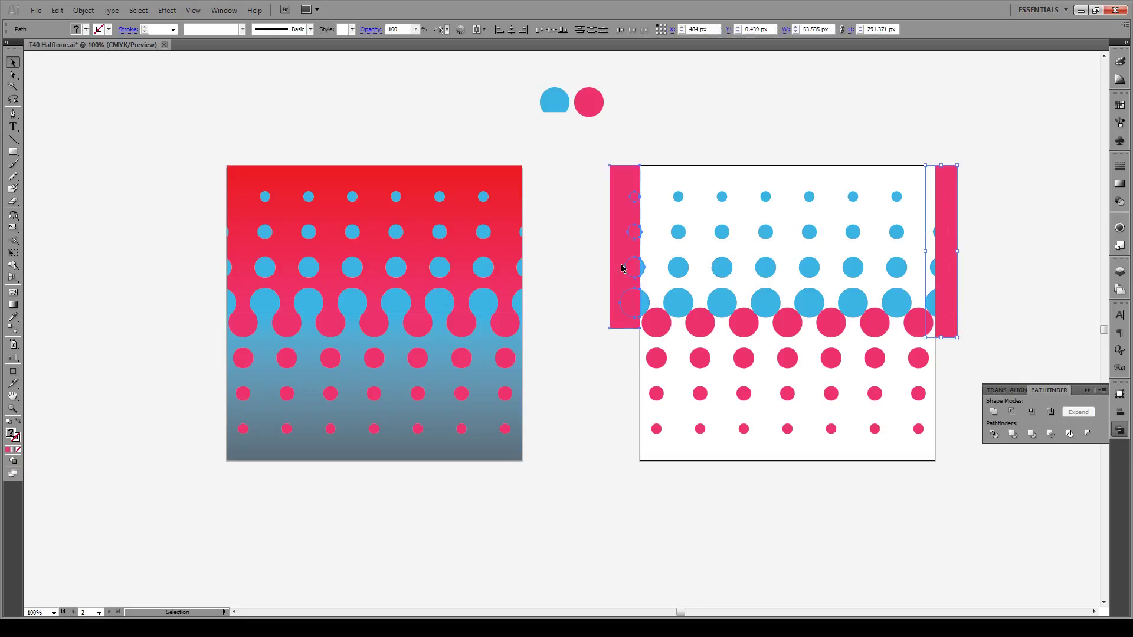
{"action": "right_click", "coordinate": [624, 267]}
{"action": "left_click", "coordinate": [688, 334]}
{"action": "left_click_drag", "start_coordinate": [990, 120], "coordinate": [936, 372]}
{"action": "key", "text": "Delete"}
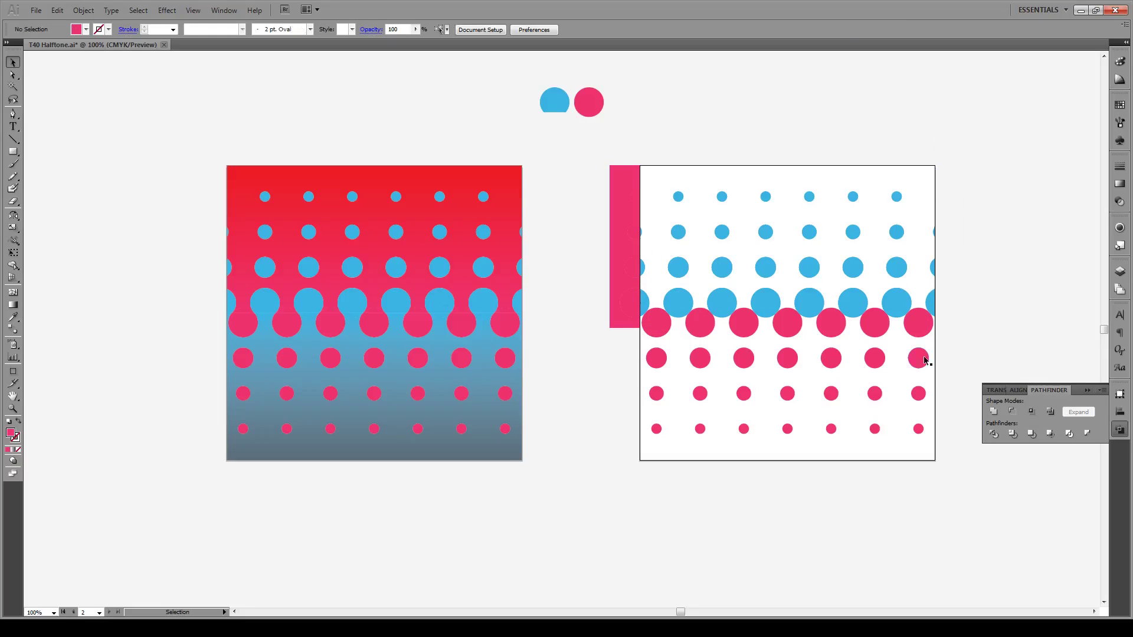
{"action": "left_click_drag", "start_coordinate": [613, 367], "coordinate": [637, 154]}
{"action": "key", "text": "Delete"}
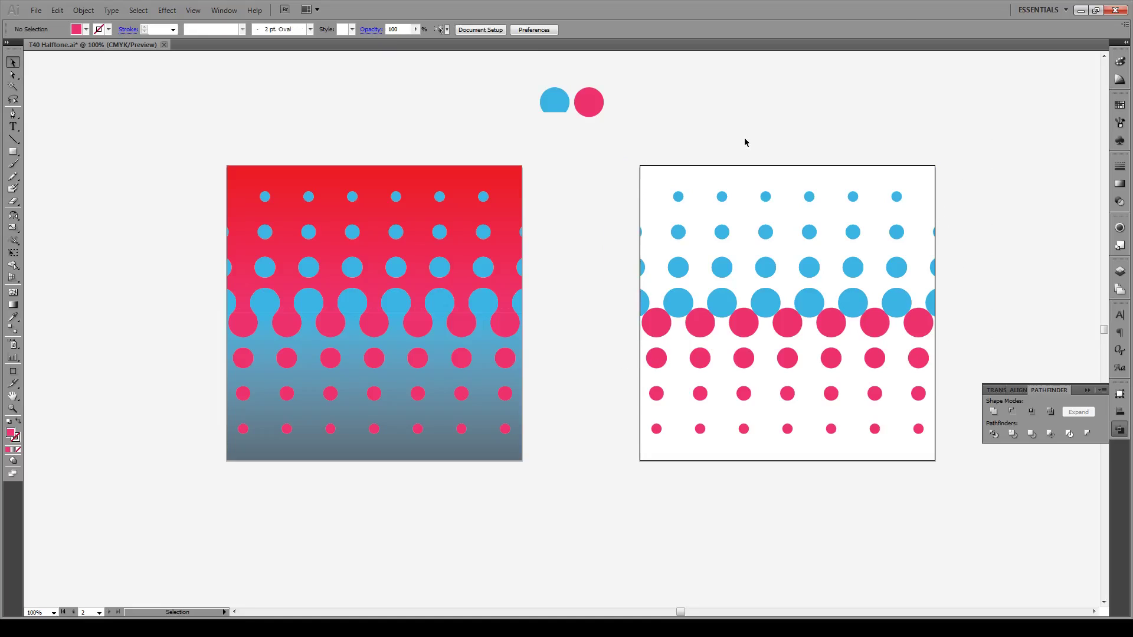
Step: Create a 500 × 250 px rectangle at the square's top-left corner, then delete it
{"action": "left_click", "coordinate": [1088, 390]}
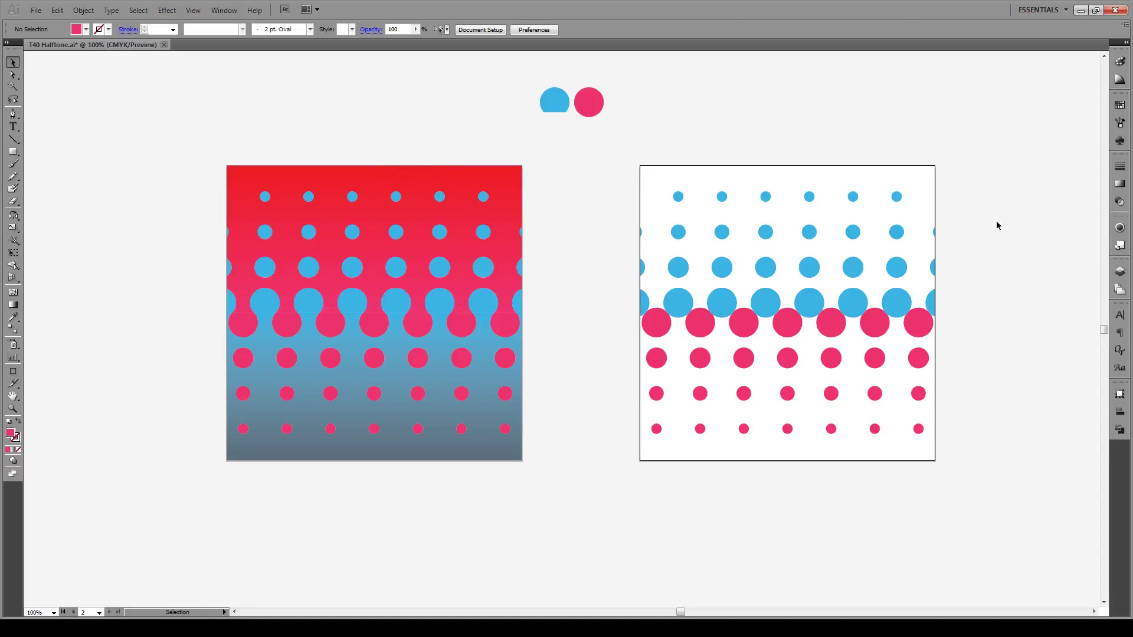
{"action": "key", "text": "m"}
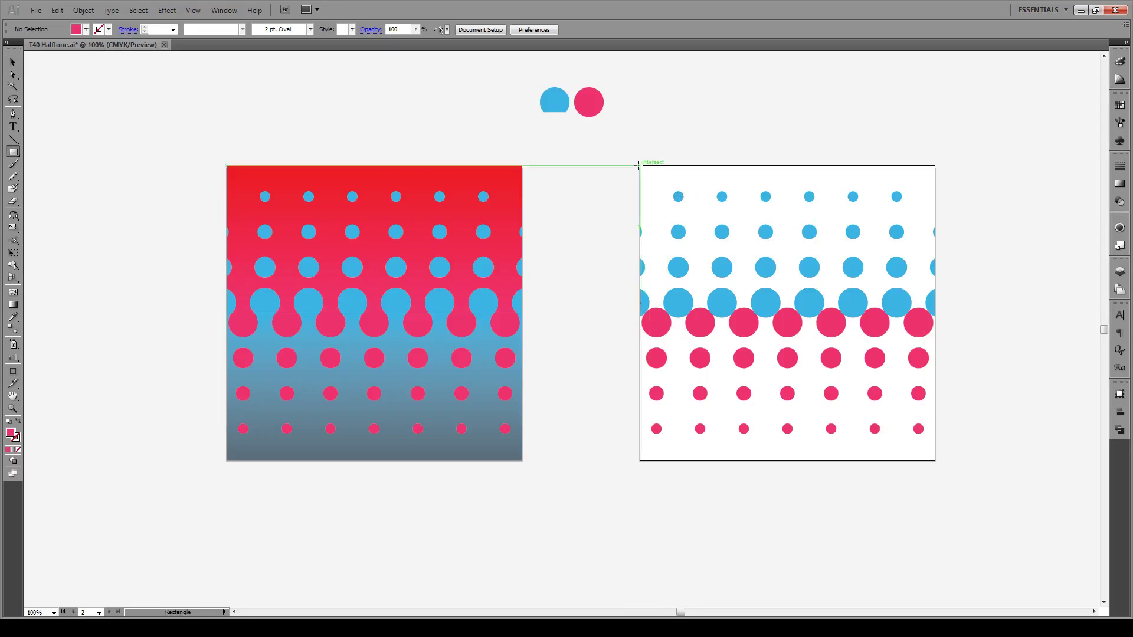
{"action": "left_click_drag", "start_coordinate": [639, 167], "coordinate": [657, 188]}
{"action": "key", "text": "ctrl+z"}
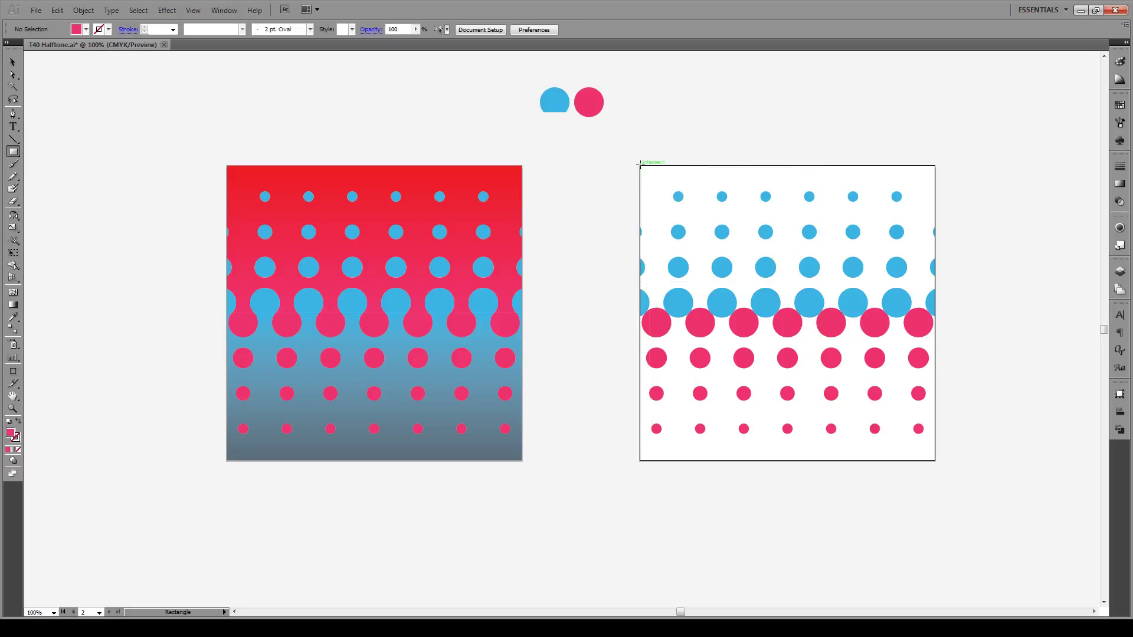
{"action": "left_click", "coordinate": [639, 166]}
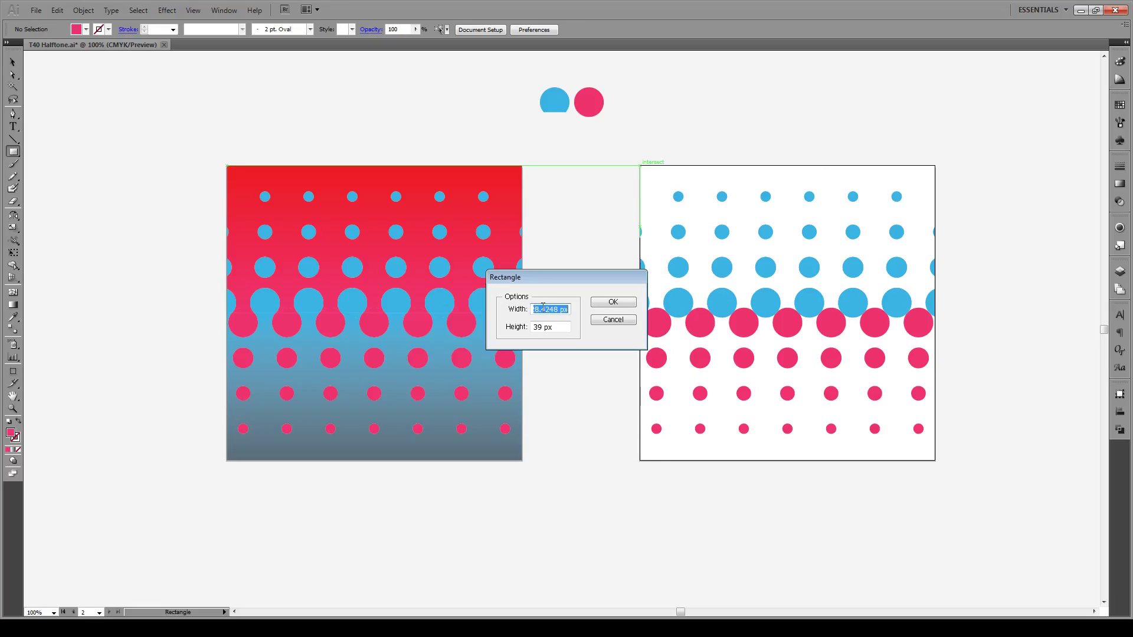
{"action": "type", "text": "500"}
{"action": "key", "text": "Tab"}
{"action": "type", "text": "250"}
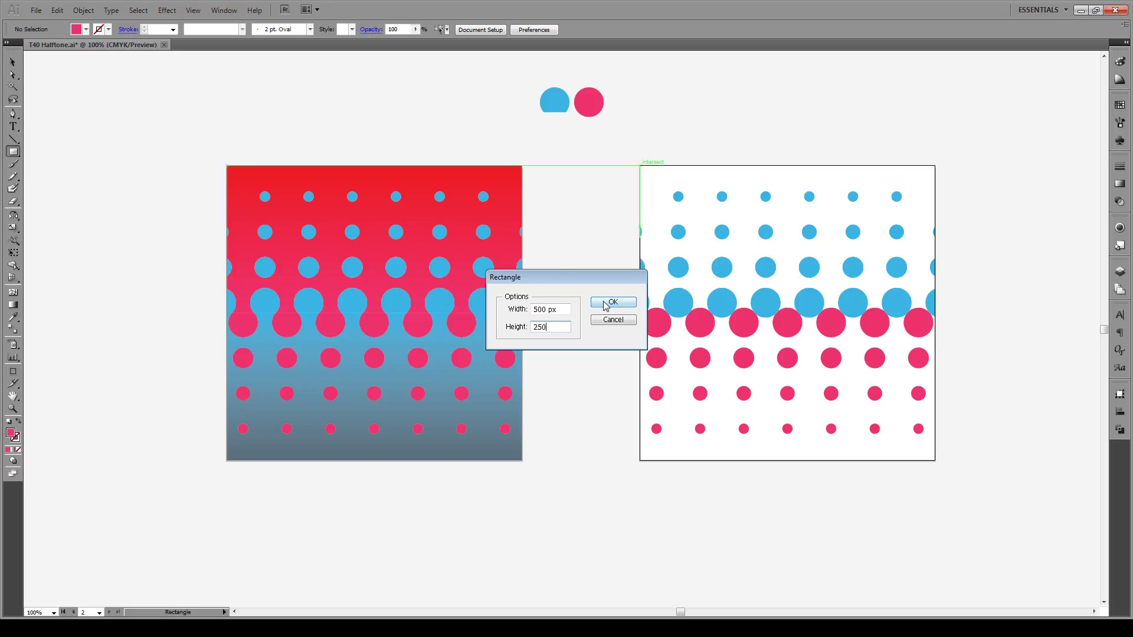
{"action": "left_click", "coordinate": [604, 305]}
{"action": "key", "text": "v"}
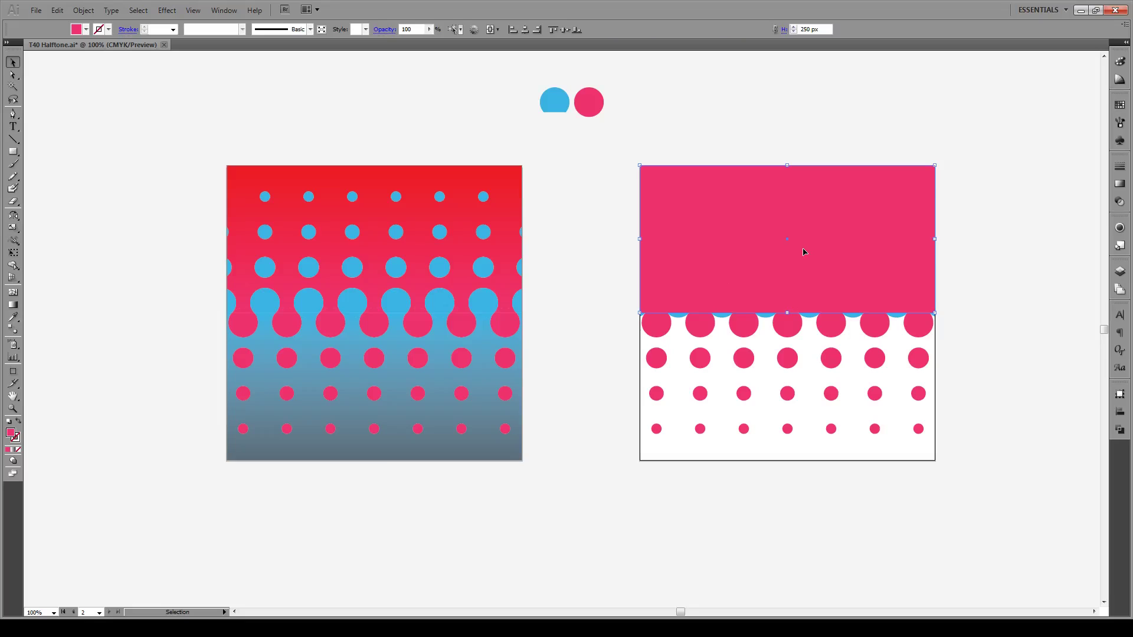
{"action": "key", "text": "Delete"}
Step: Group the blue dots and the pink dots into separate groups
{"action": "left_click_drag", "start_coordinate": [1006, 145], "coordinate": [597, 302]}
{"action": "key", "text": "ctrl+g"}
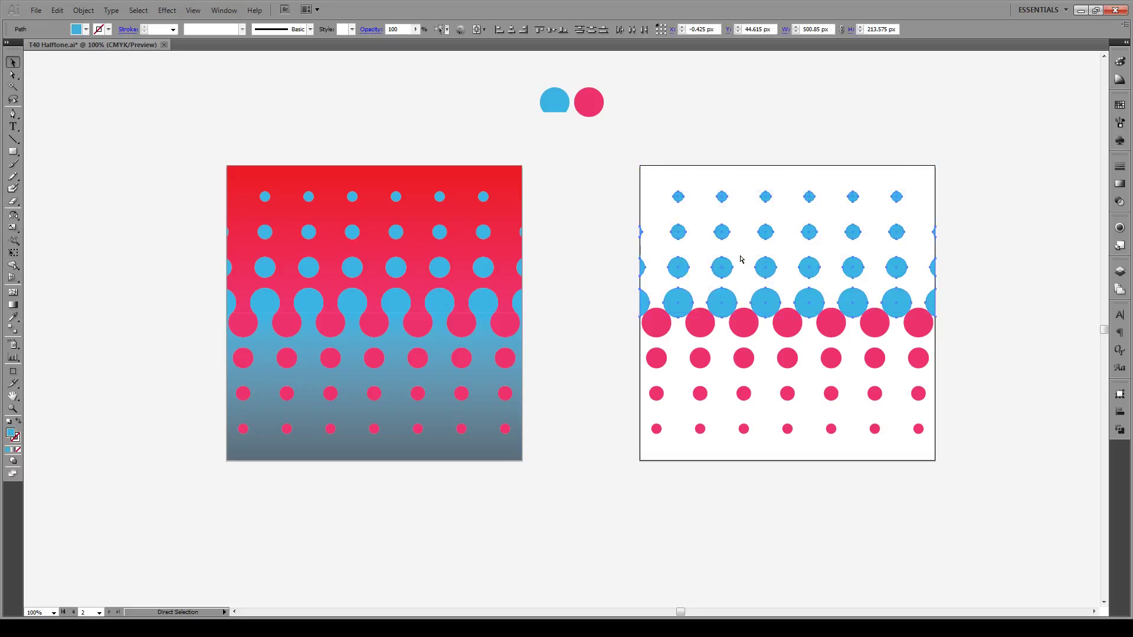
{"action": "left_click_drag", "start_coordinate": [975, 324], "coordinate": [607, 450]}
{"action": "key", "text": "ctrl+g"}
{"action": "left_click", "coordinate": [599, 278]}
Step: Create a 500 × 250 px rectangle from the square's top-left corner
{"action": "key", "text": "l"}
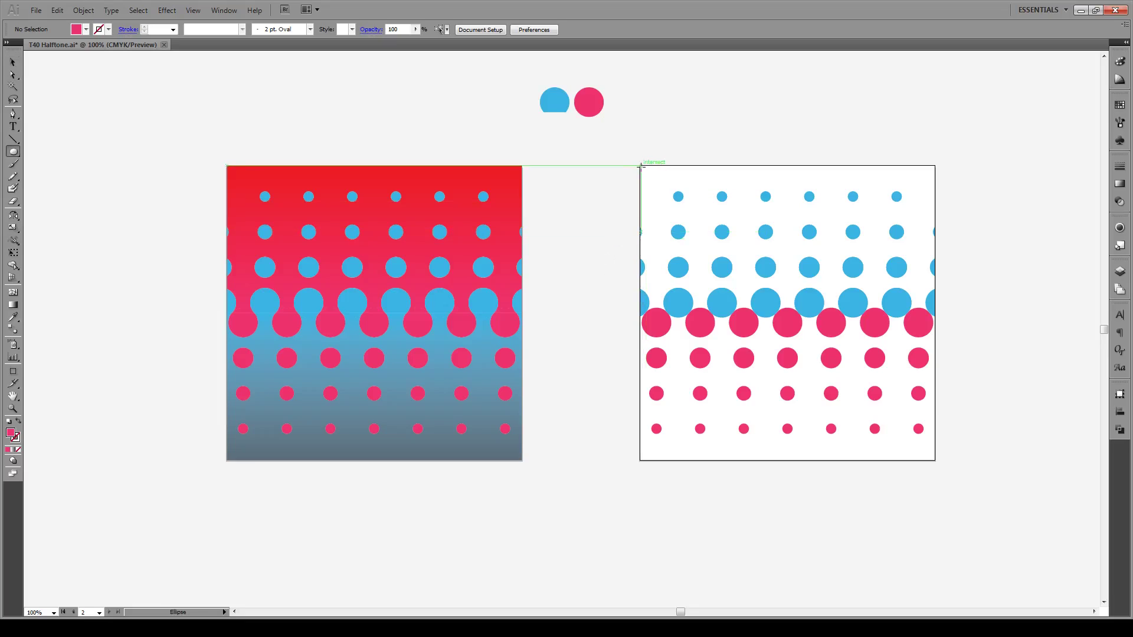
{"action": "key", "text": "m"}
{"action": "left_click", "coordinate": [640, 166]}
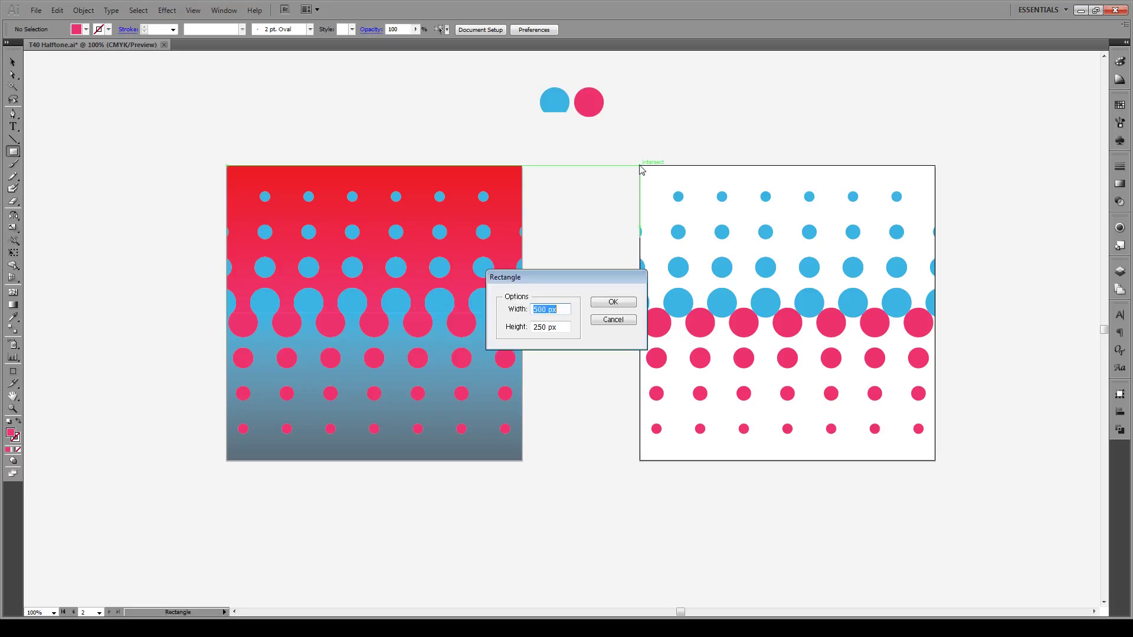
{"action": "left_click", "coordinate": [612, 303]}
Step: Send the pink rectangle behind the blue dots
{"action": "key", "text": "v"}
{"action": "right_click", "coordinate": [718, 260]}
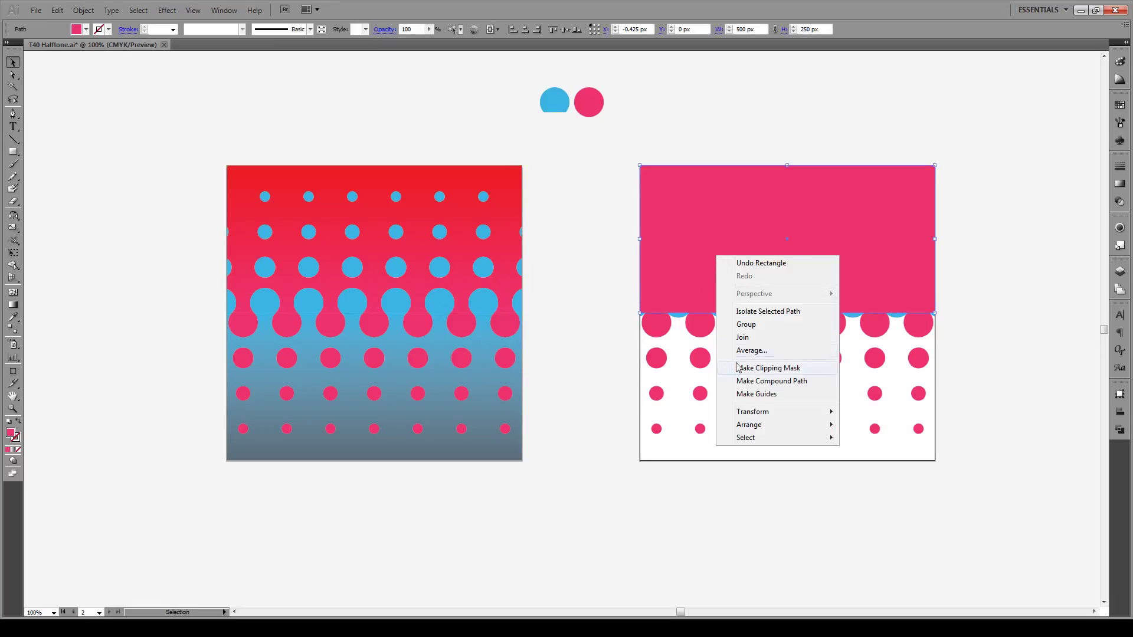
{"action": "mouse_move", "coordinate": [770, 426]}
{"action": "left_click", "coordinate": [877, 465]}
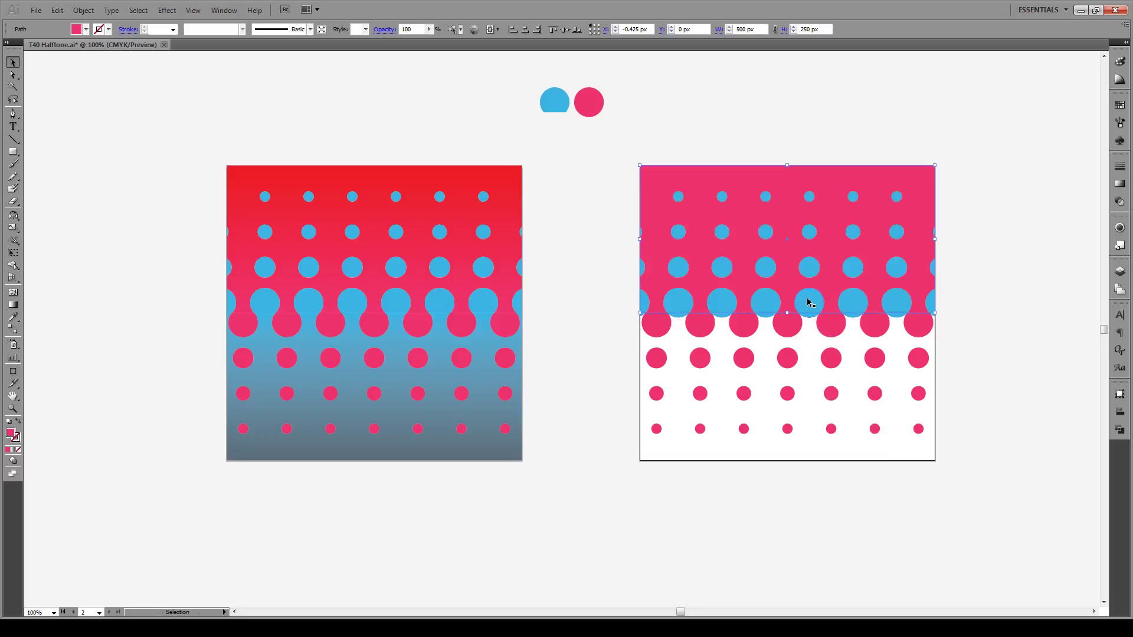
Step: Try Pathfinder Minus Front on the rectangle and blue dots, then undo it
{"action": "left_click", "coordinate": [1022, 278]}
{"action": "left_click", "coordinate": [903, 303]}
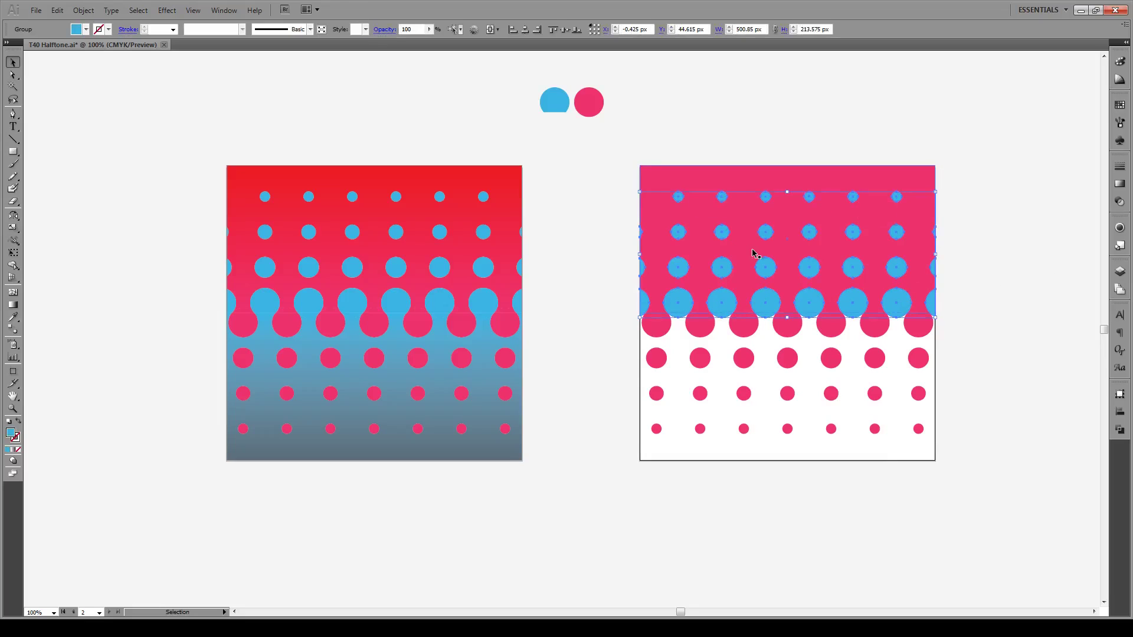
{"action": "key", "text": "a"}
{"action": "key", "text": "v"}
{"action": "left_click_drag", "start_coordinate": [1009, 176], "coordinate": [798, 284]}
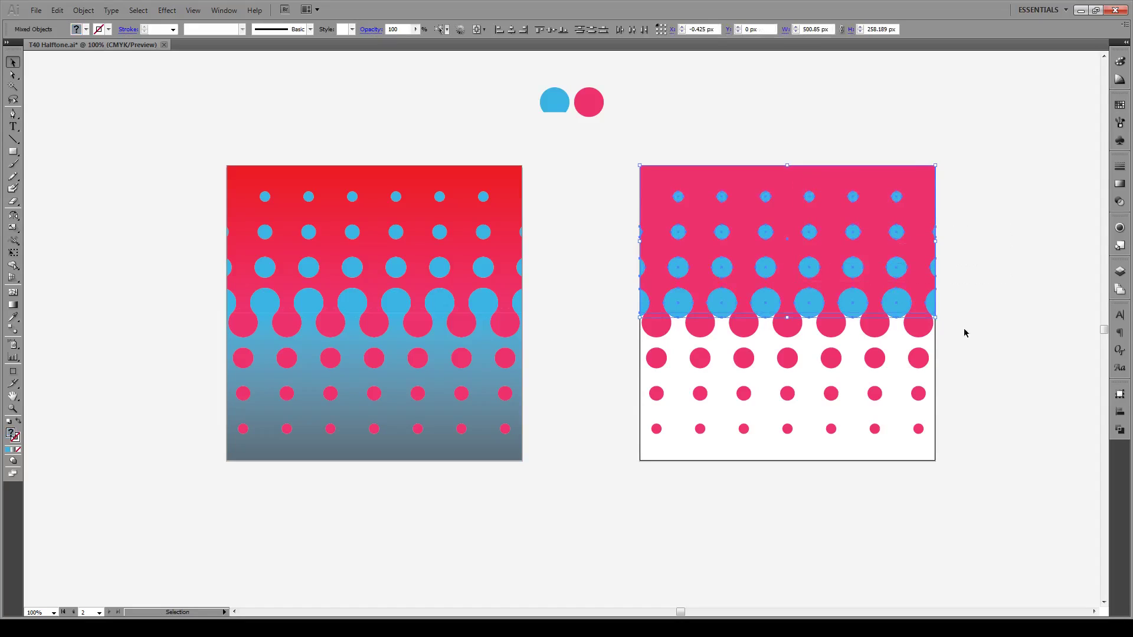
{"action": "left_click", "coordinate": [1120, 431]}
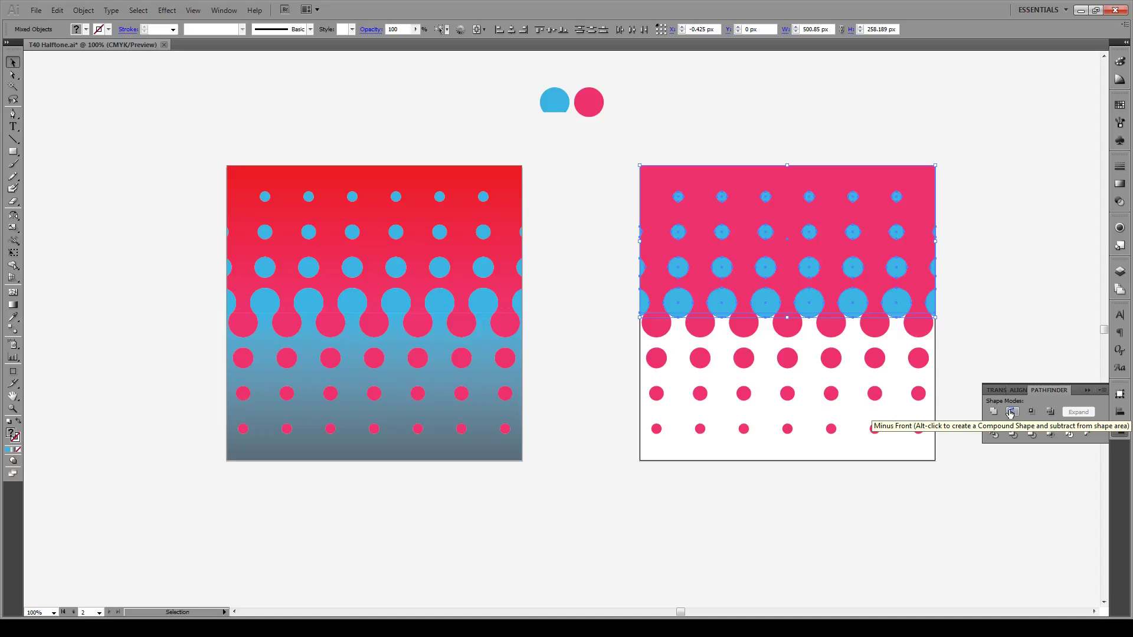
{"action": "left_click", "coordinate": [1010, 413]}
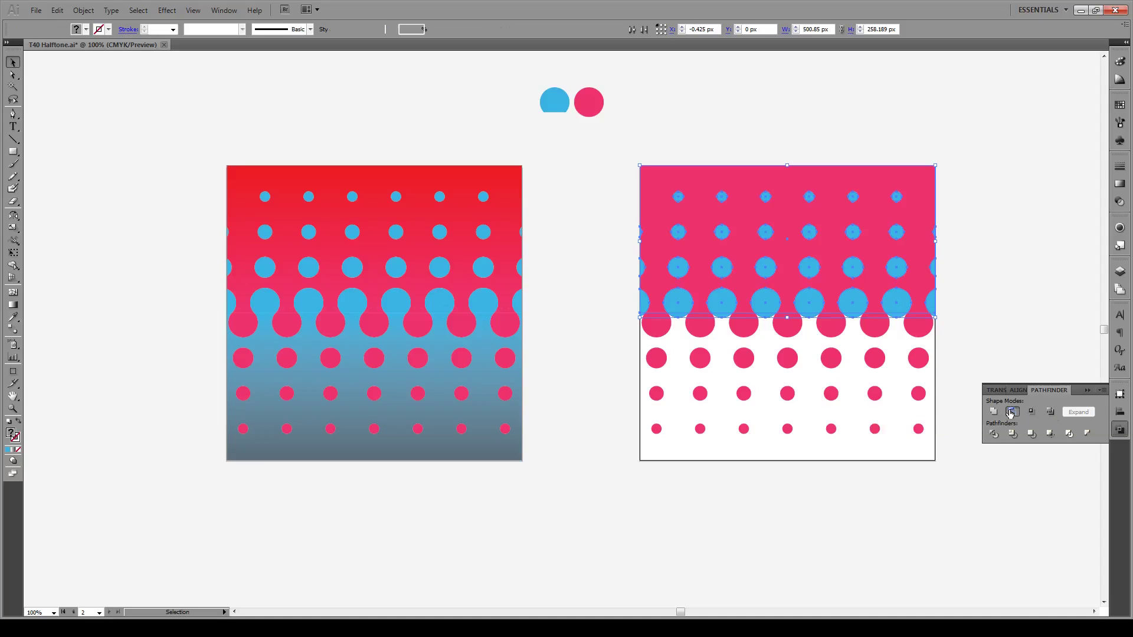
{"action": "left_click", "coordinate": [841, 297]}
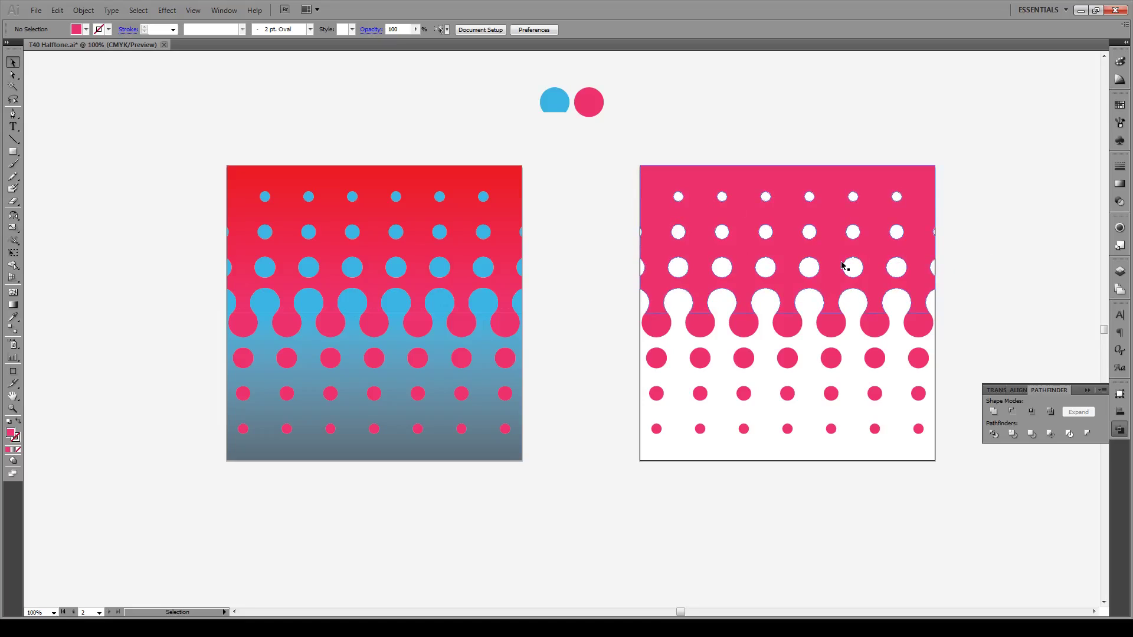
{"action": "key", "text": "a"}
{"action": "key", "text": "v"}
Step: Group the pink rectangle with the pink circle group
{"action": "left_click", "coordinate": [847, 265]}
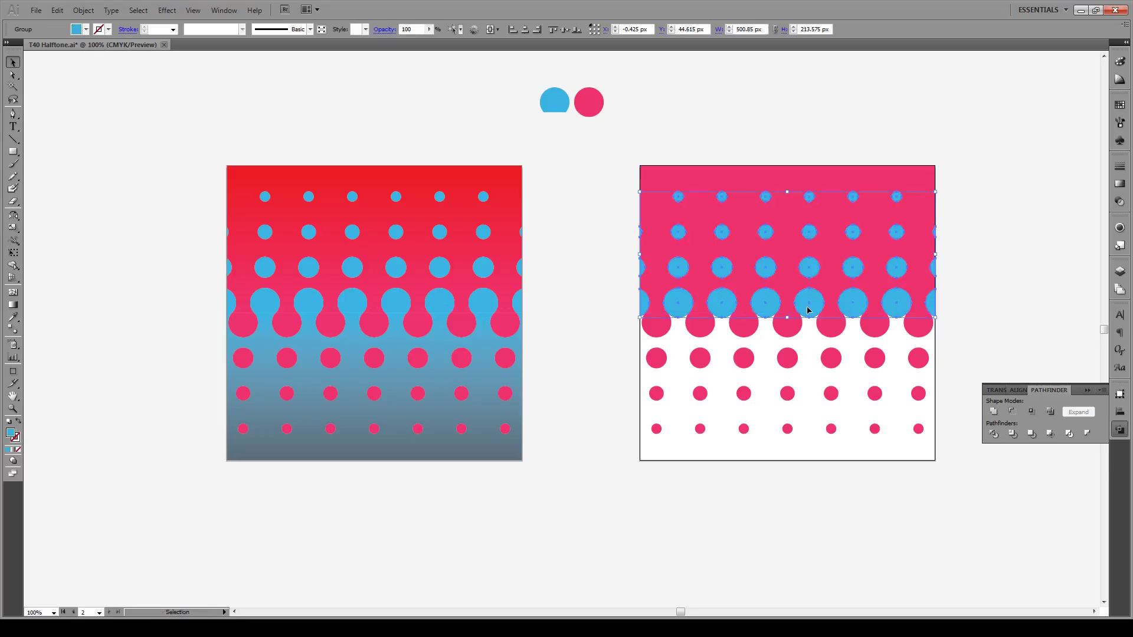
{"action": "left_click", "coordinate": [1084, 292]}
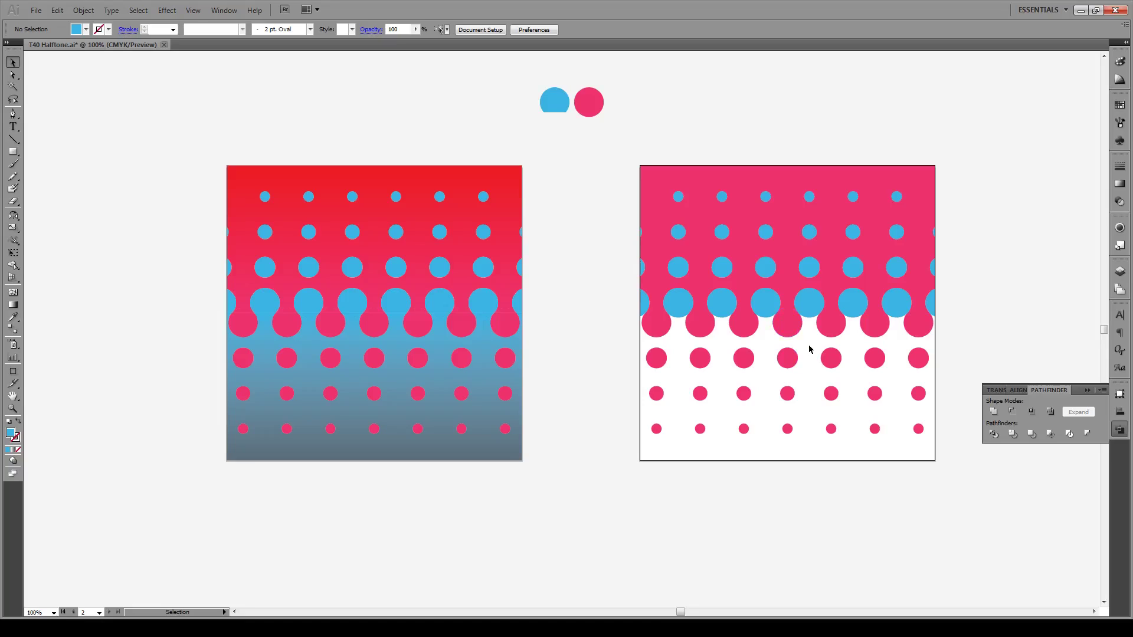
{"action": "left_click", "coordinate": [792, 331]}
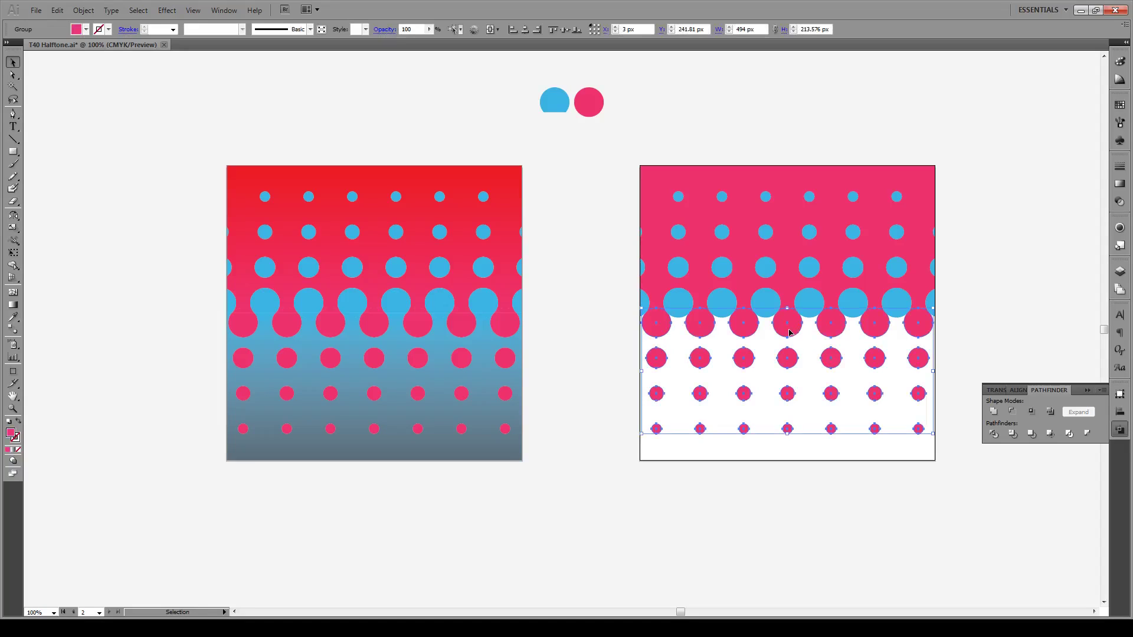
{"action": "left_click", "coordinate": [792, 234], "text": "shift"}
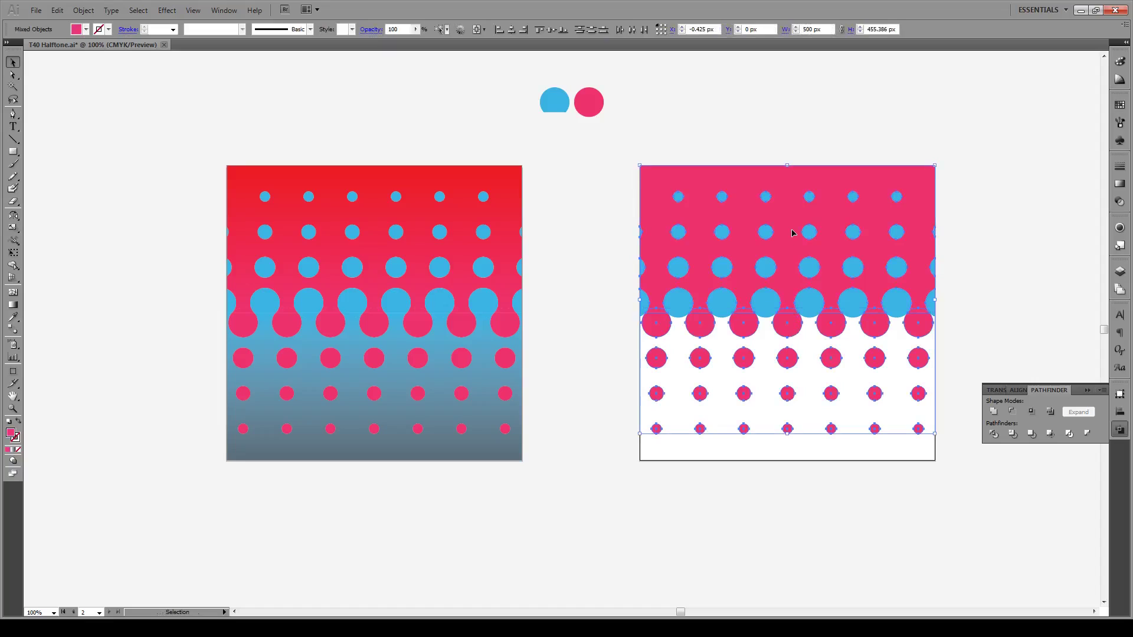
{"action": "key", "text": "ctrl+g"}
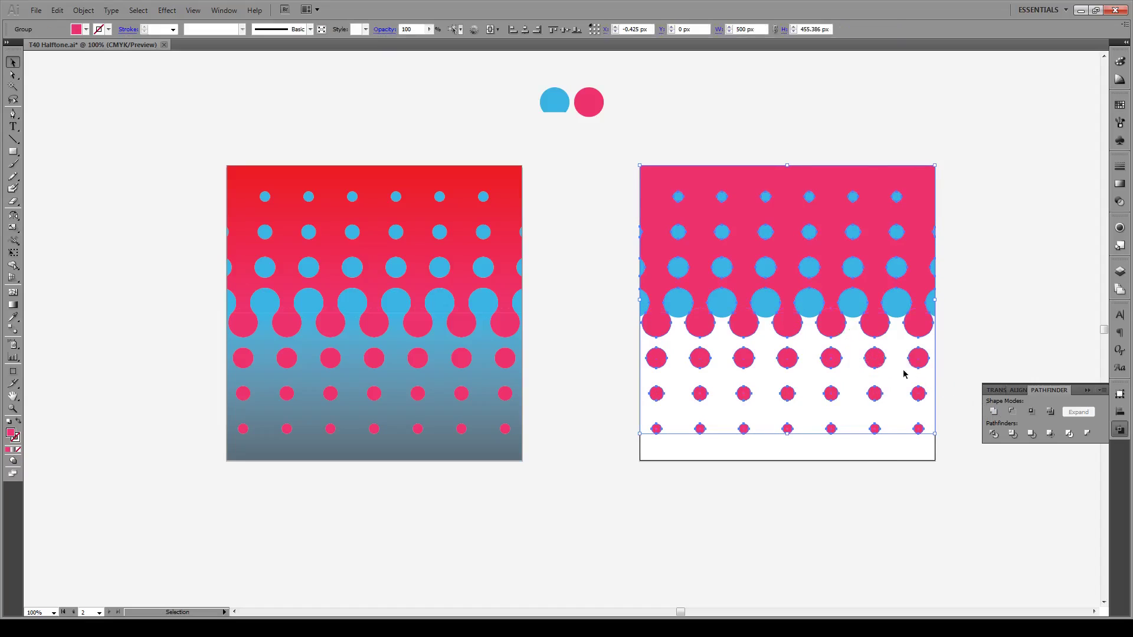
{"action": "left_click", "coordinate": [998, 322]}
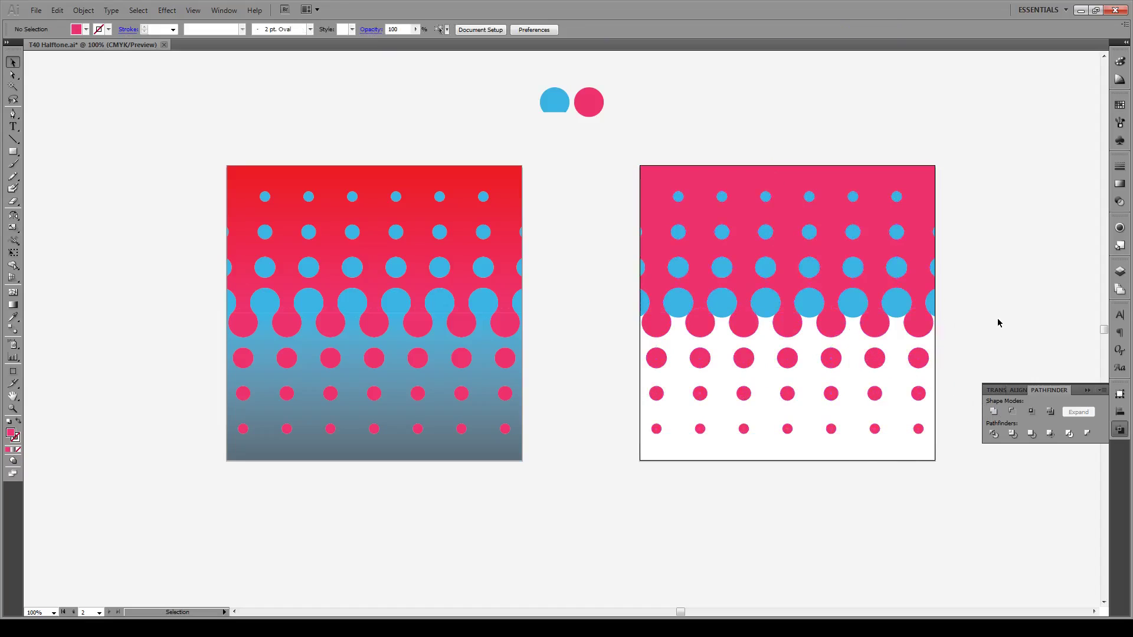
{"action": "left_click", "coordinate": [16, 152]}
Step: Draw a rectangle over the square's lower half, fill it with the dots' blue, and send it to back
{"action": "left_click_drag", "start_coordinate": [640, 461], "coordinate": [936, 313]}
{"action": "key", "text": "i"}
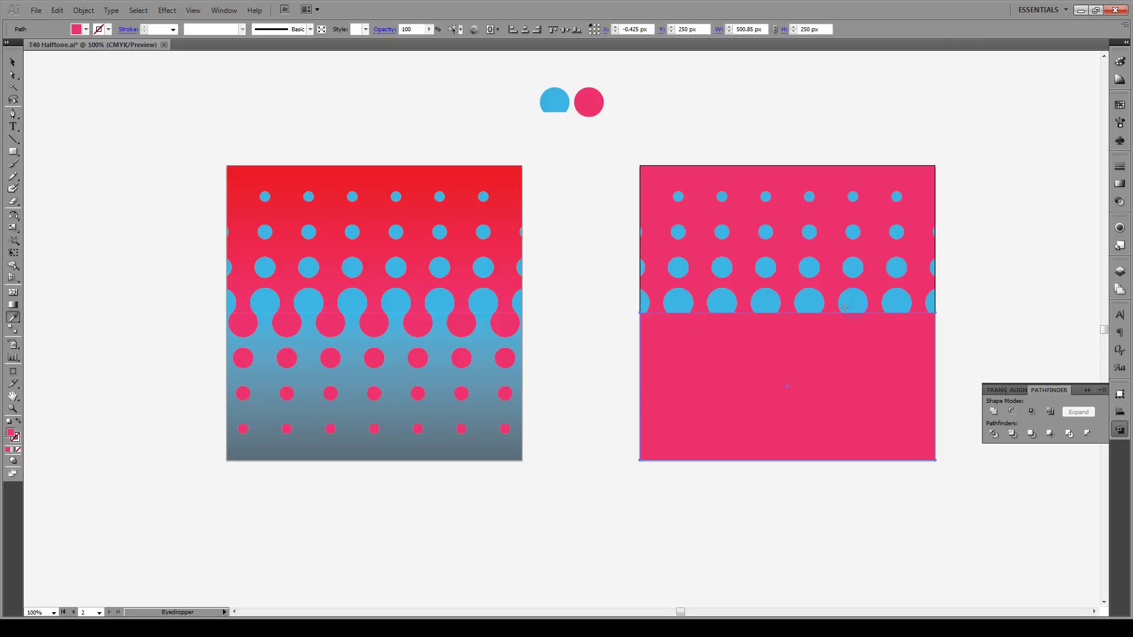
{"action": "left_click", "coordinate": [812, 301]}
{"action": "key", "text": "v"}
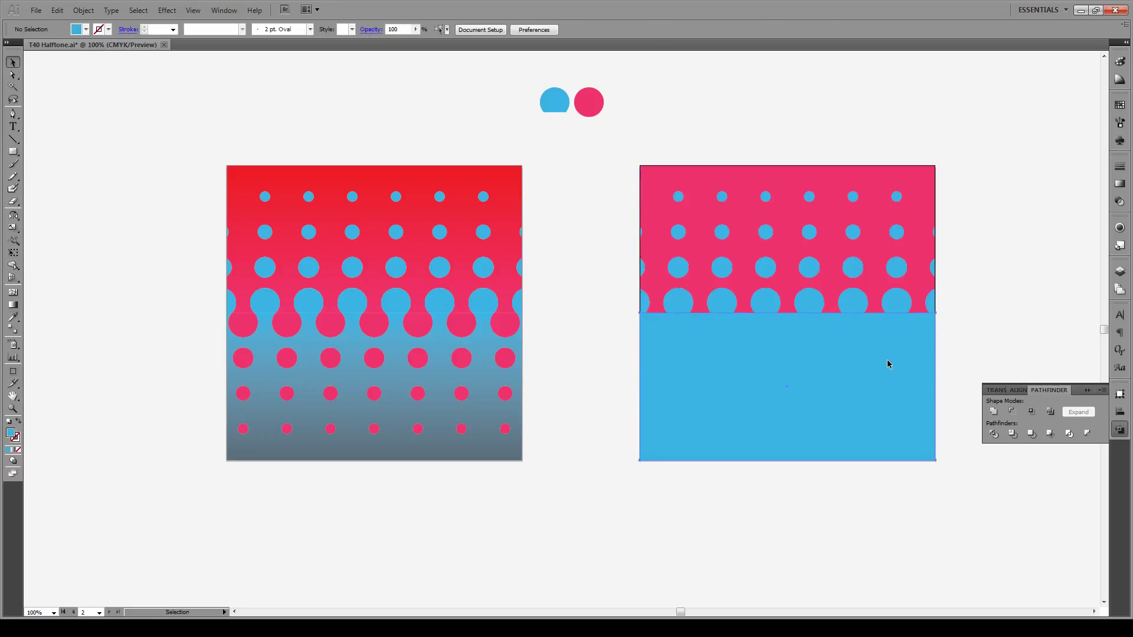
{"action": "right_click", "coordinate": [890, 366]}
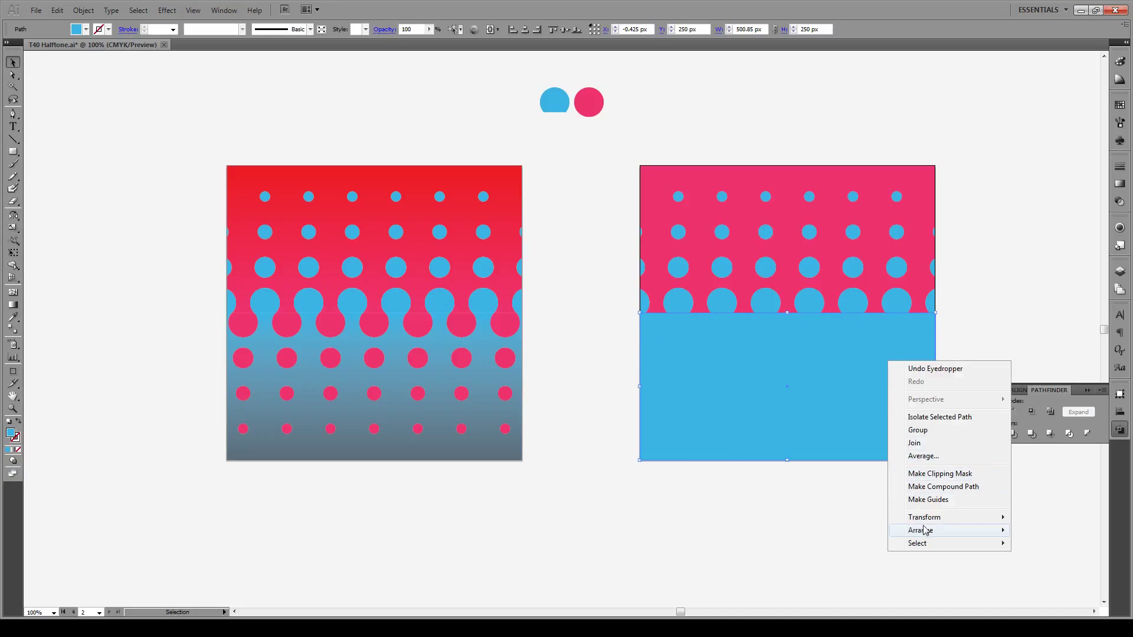
{"action": "mouse_move", "coordinate": [926, 534]}
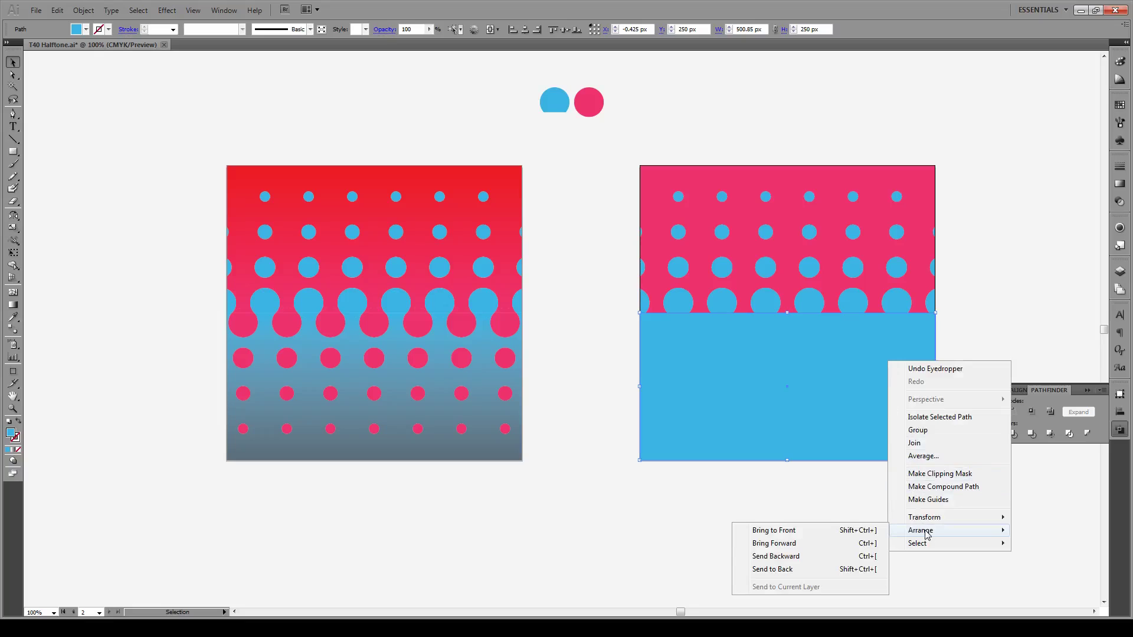
{"action": "left_click", "coordinate": [825, 570]}
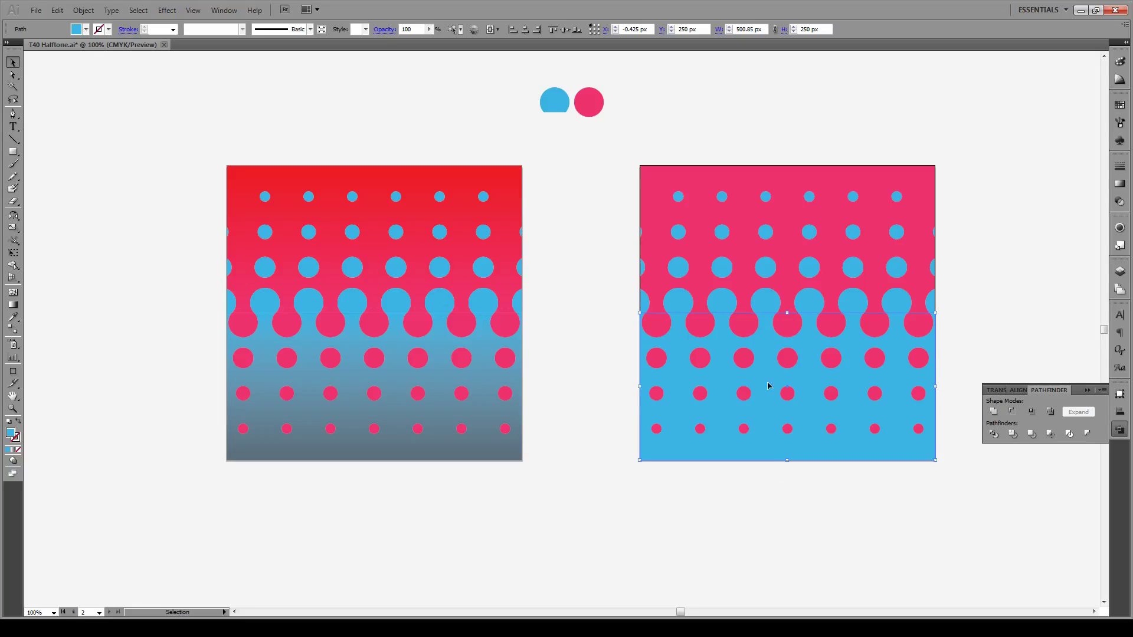
Step: Unite the blue rectangle with the blue dots and send the merged shape behind the pink circles
{"action": "left_click", "coordinate": [771, 297], "text": "shift"}
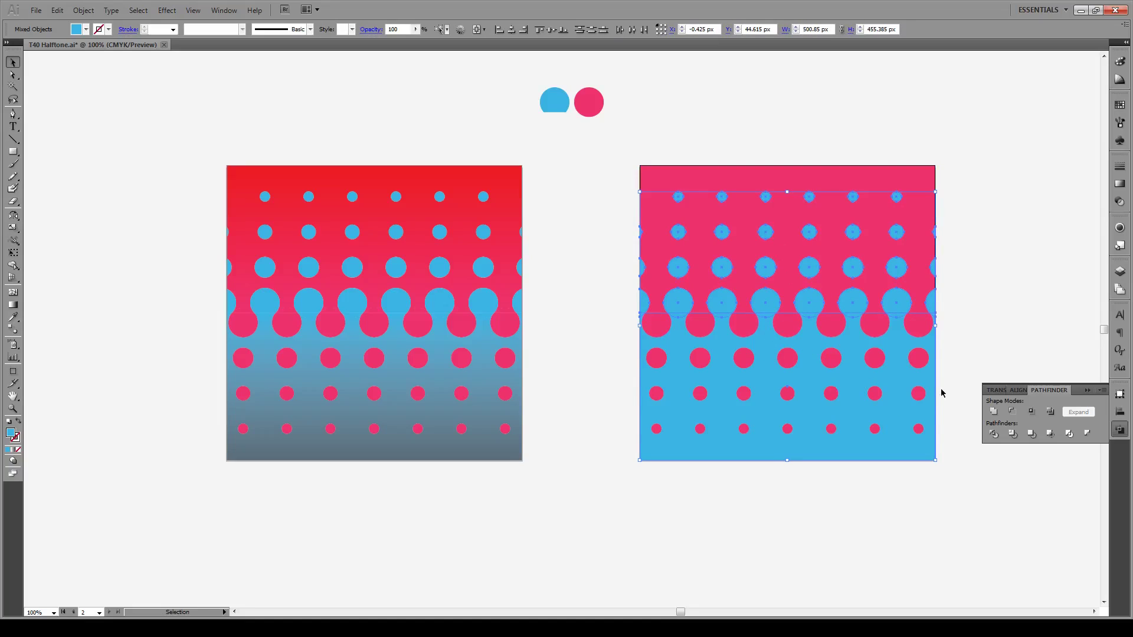
{"action": "left_click", "coordinate": [994, 412]}
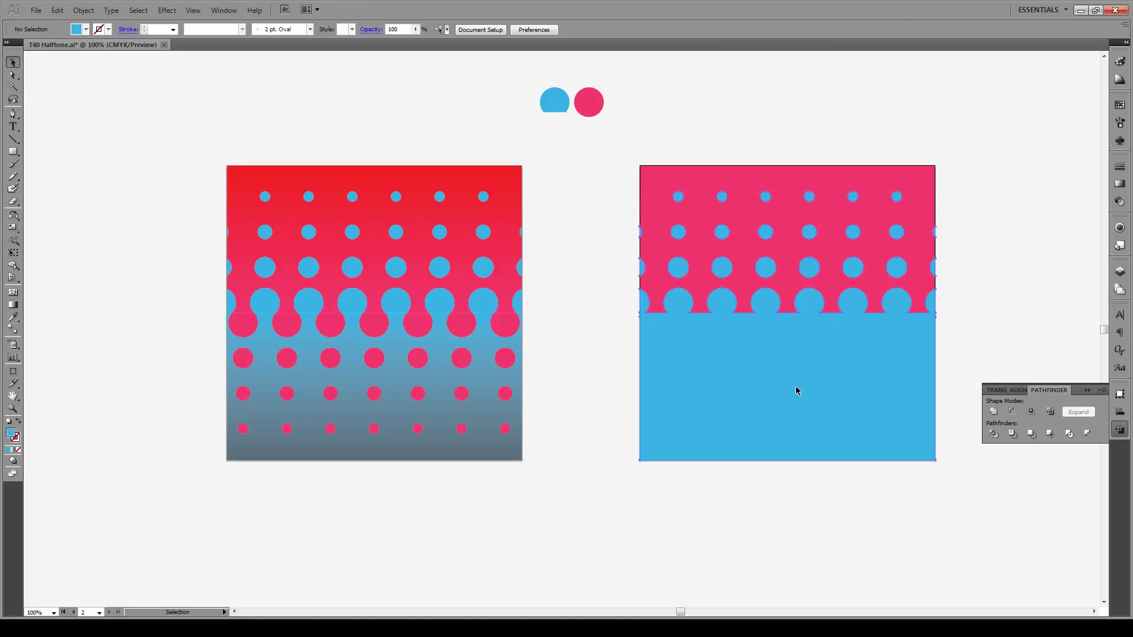
{"action": "right_click", "coordinate": [797, 389]}
{"action": "mouse_move", "coordinate": [850, 493]}
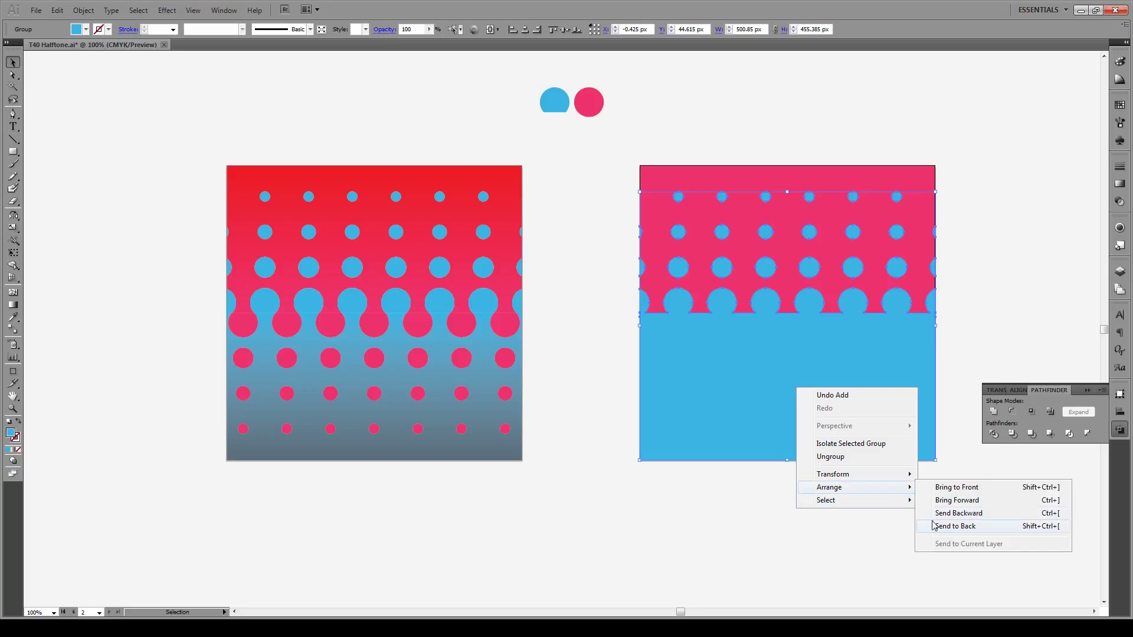
{"action": "left_click", "coordinate": [944, 526]}
{"action": "left_click", "coordinate": [832, 526]}
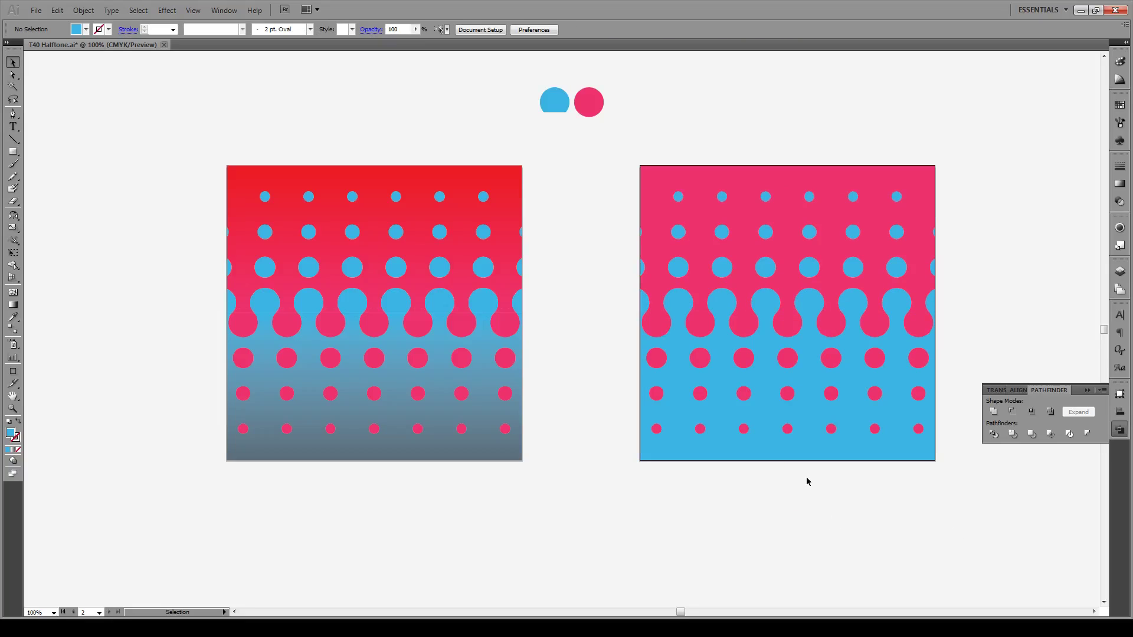
{"action": "left_click", "coordinate": [1088, 390]}
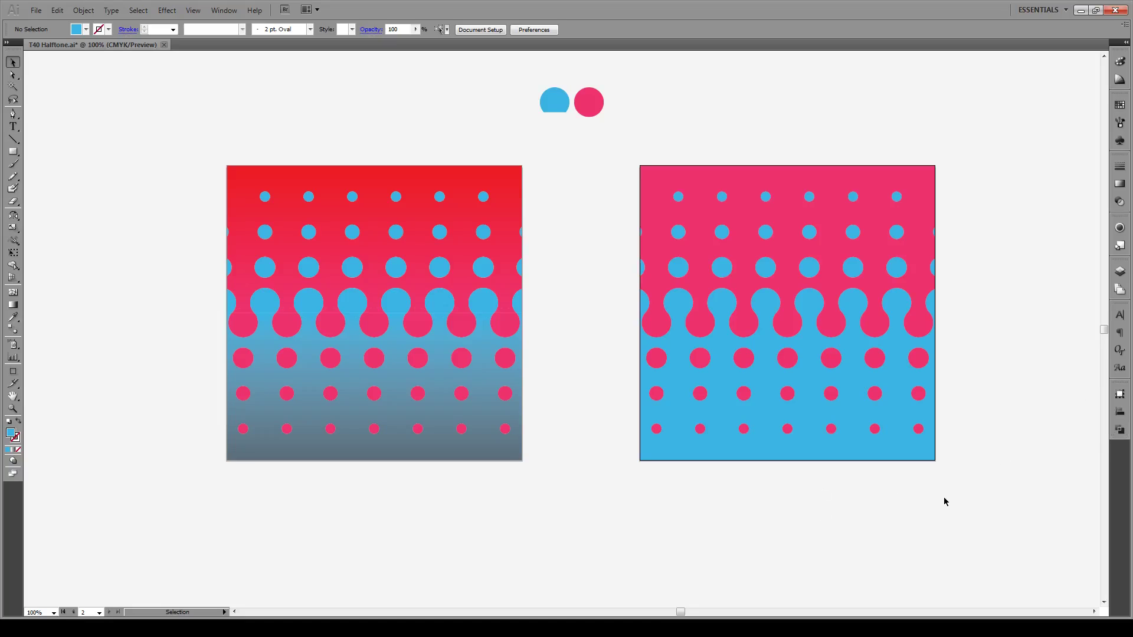
Step: Give the blue dot group a black-to-white linear gradient running from bottom to top
{"action": "left_click", "coordinate": [1121, 184]}
{"action": "left_click", "coordinate": [846, 342]}
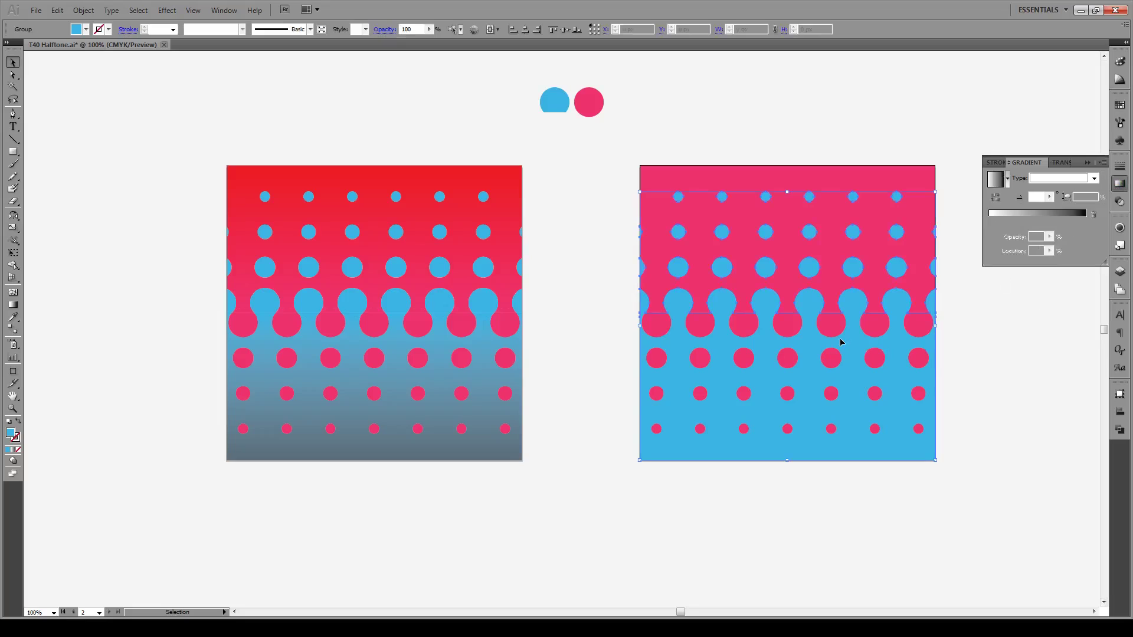
{"action": "left_click", "coordinate": [1008, 178]}
{"action": "left_click", "coordinate": [1015, 205]}
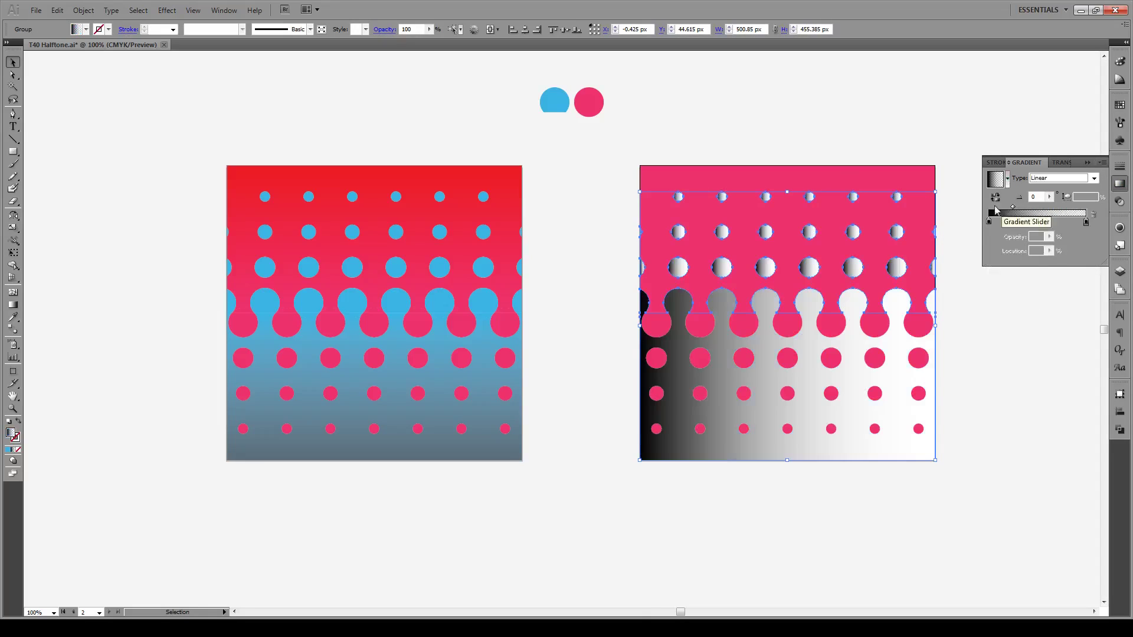
{"action": "key", "text": "g"}
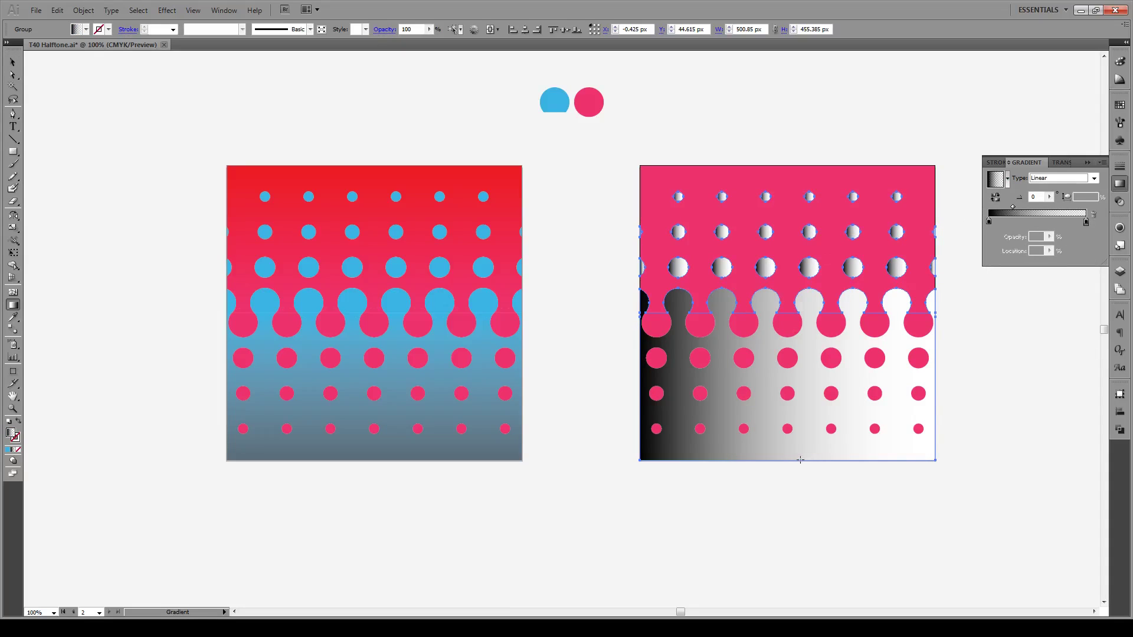
{"action": "left_click_drag", "start_coordinate": [800, 460], "coordinate": [810, 197]}
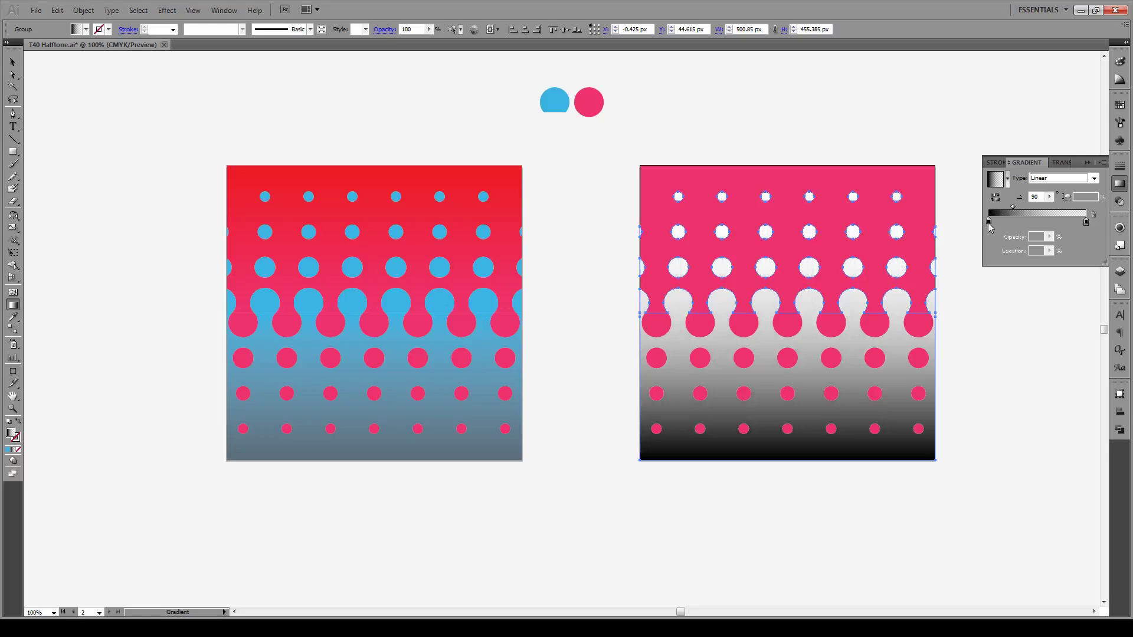
Step: Make the left gradient stop dark grey and sample the reference circle's blue into the right stop
{"action": "double_click", "coordinate": [989, 223]}
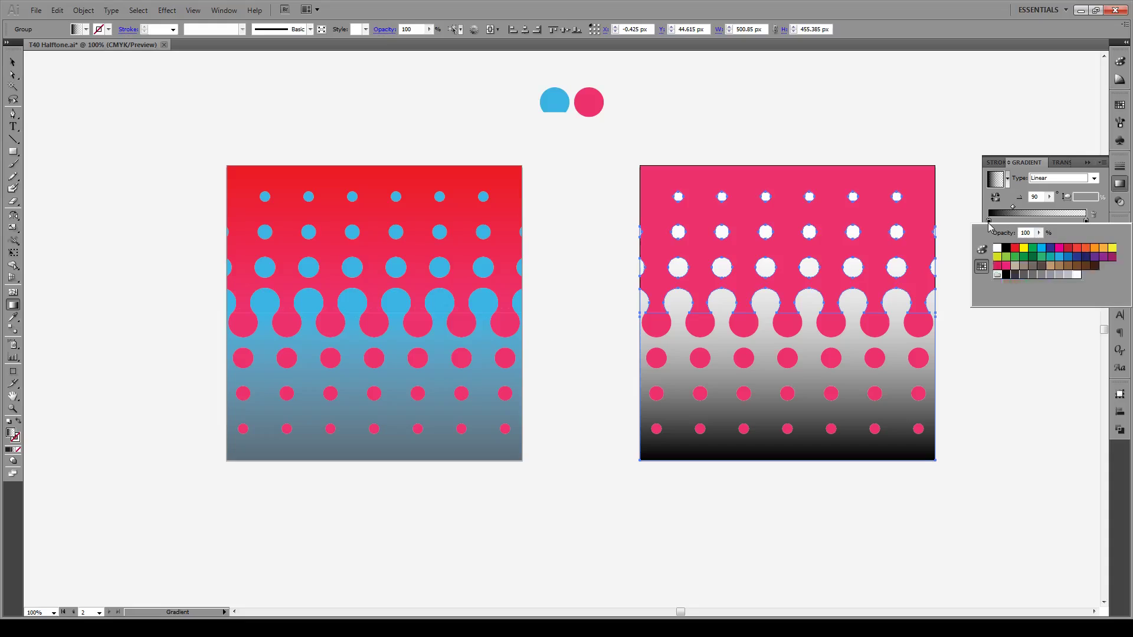
{"action": "left_click", "coordinate": [1040, 275]}
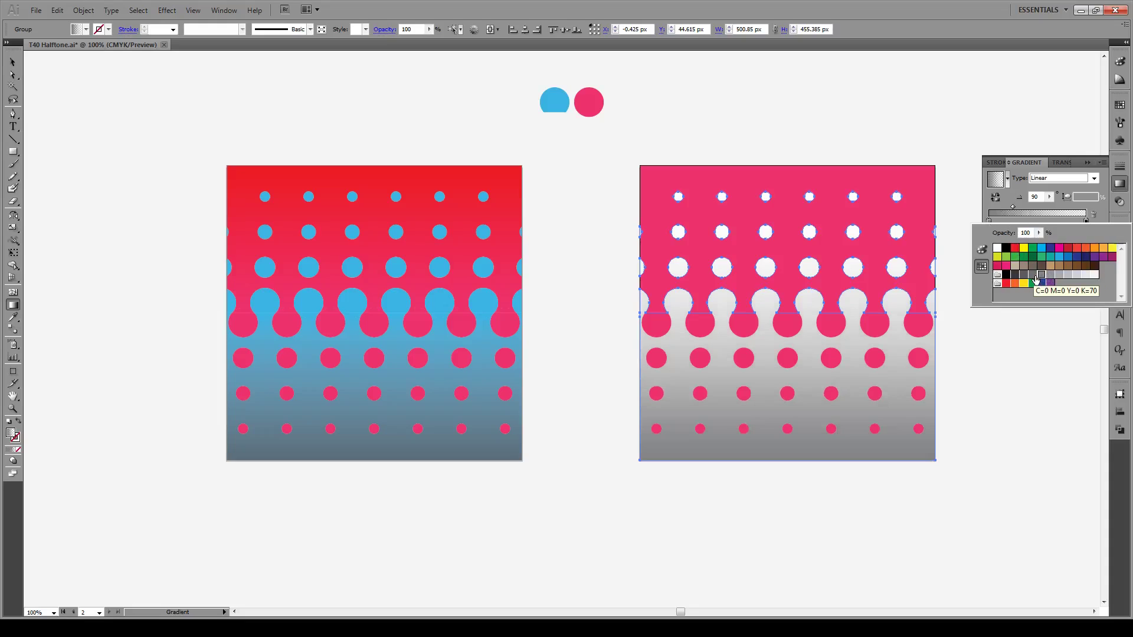
{"action": "left_click", "coordinate": [1033, 275]}
{"action": "left_click", "coordinate": [1109, 219]}
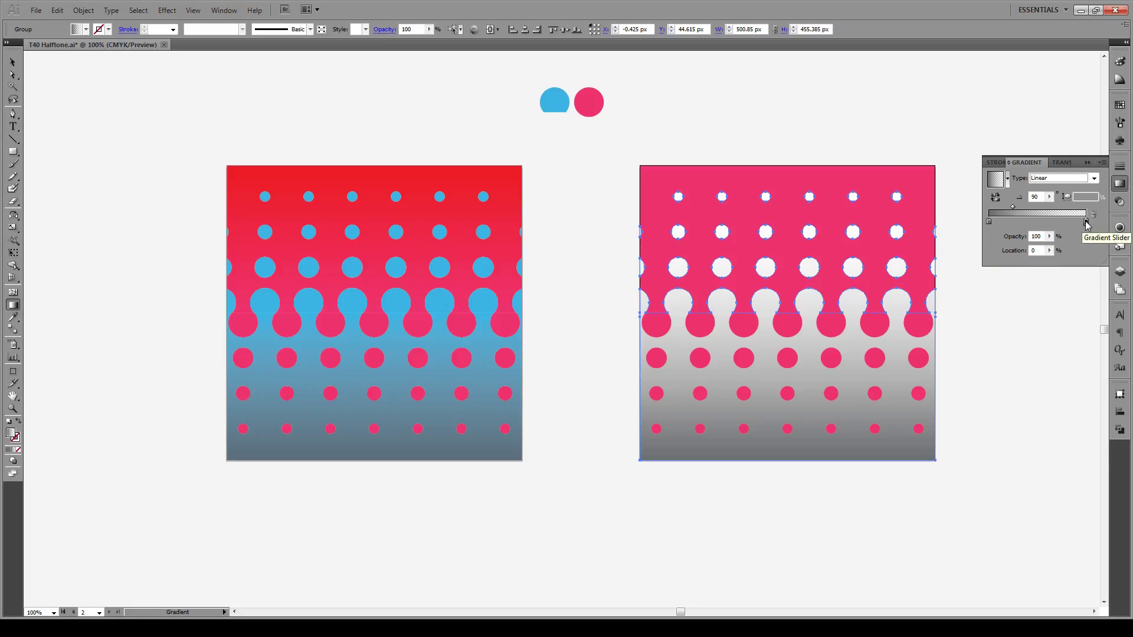
{"action": "double_click", "coordinate": [1087, 222]}
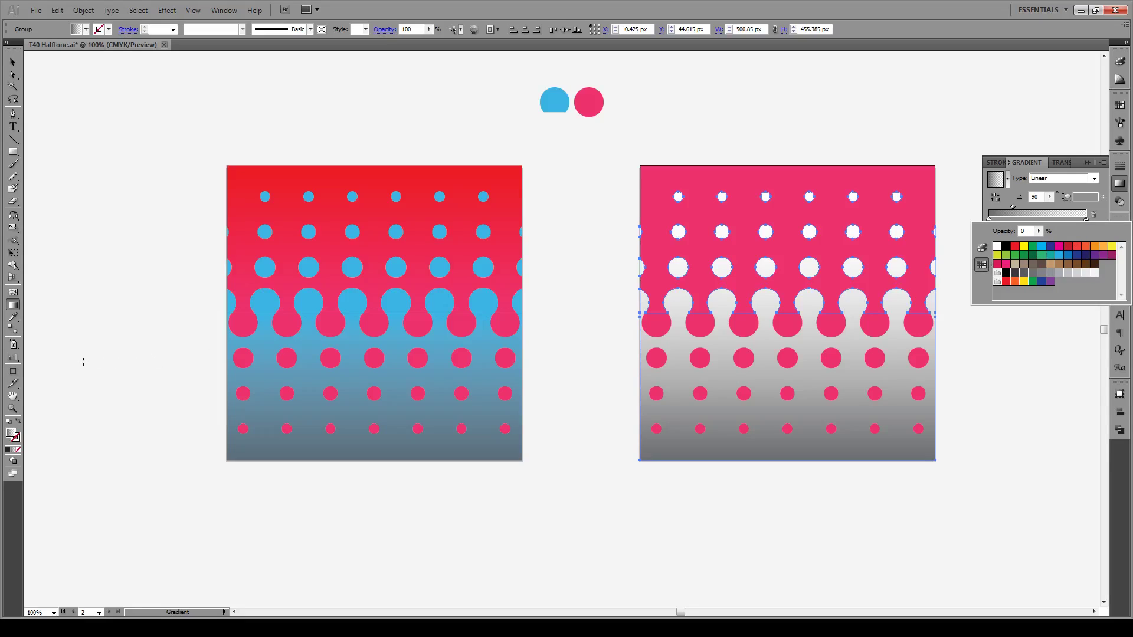
{"action": "left_click", "coordinate": [15, 318]}
{"action": "left_click", "coordinate": [15, 318]}
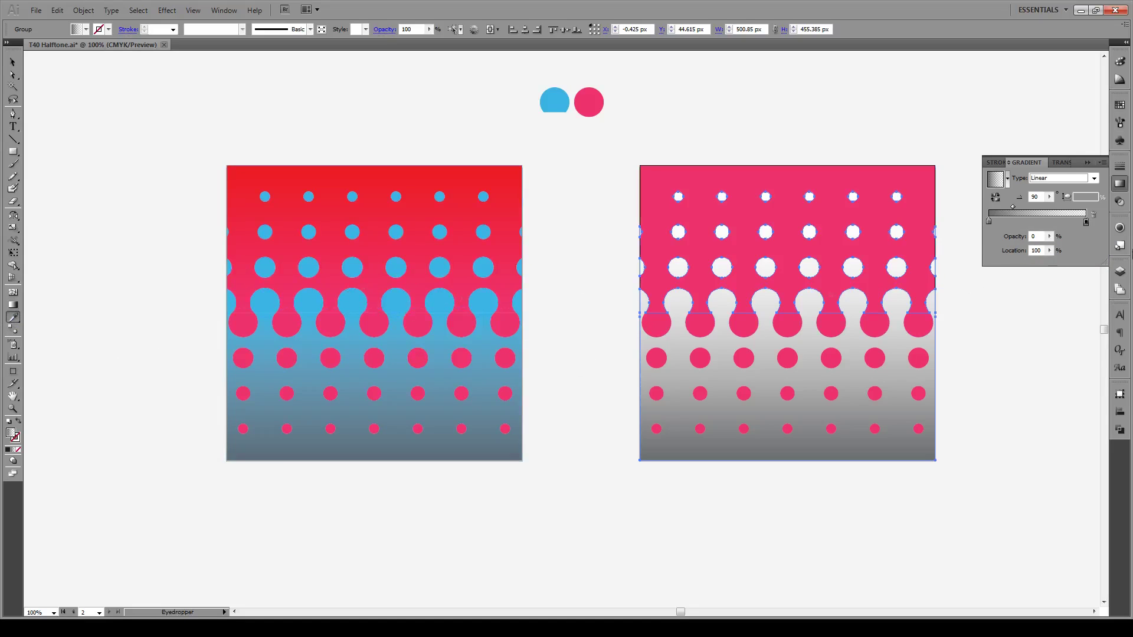
{"action": "left_click", "coordinate": [560, 100], "text": "shift"}
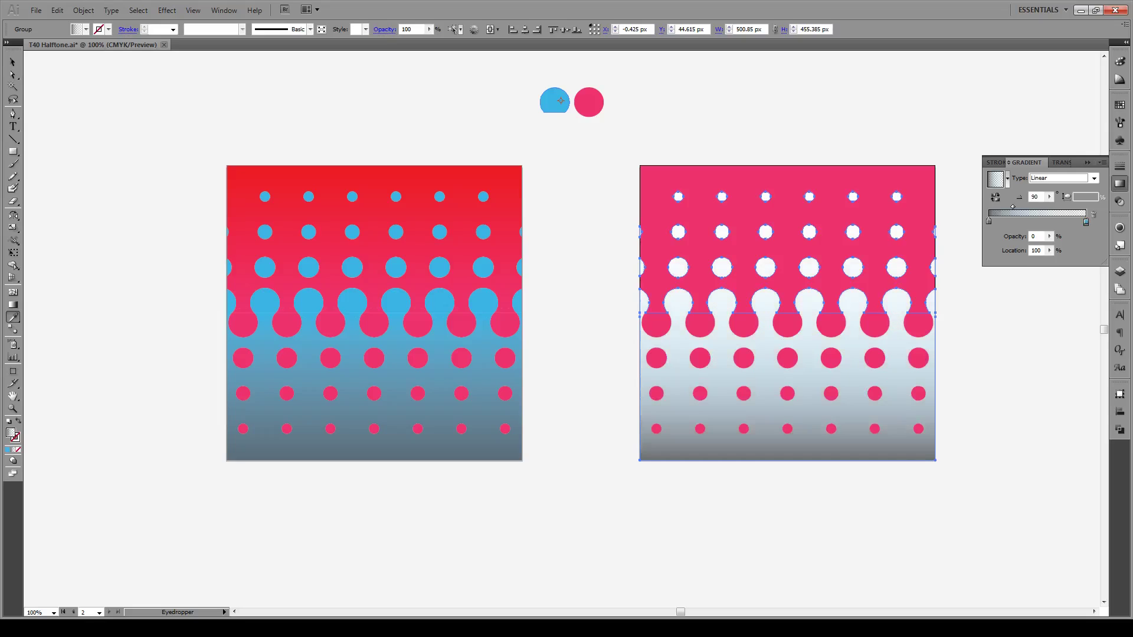
Step: Set the right stop's opacity to 100% and the gradient midpoint to 18.7%
{"action": "left_click", "coordinate": [1052, 240]}
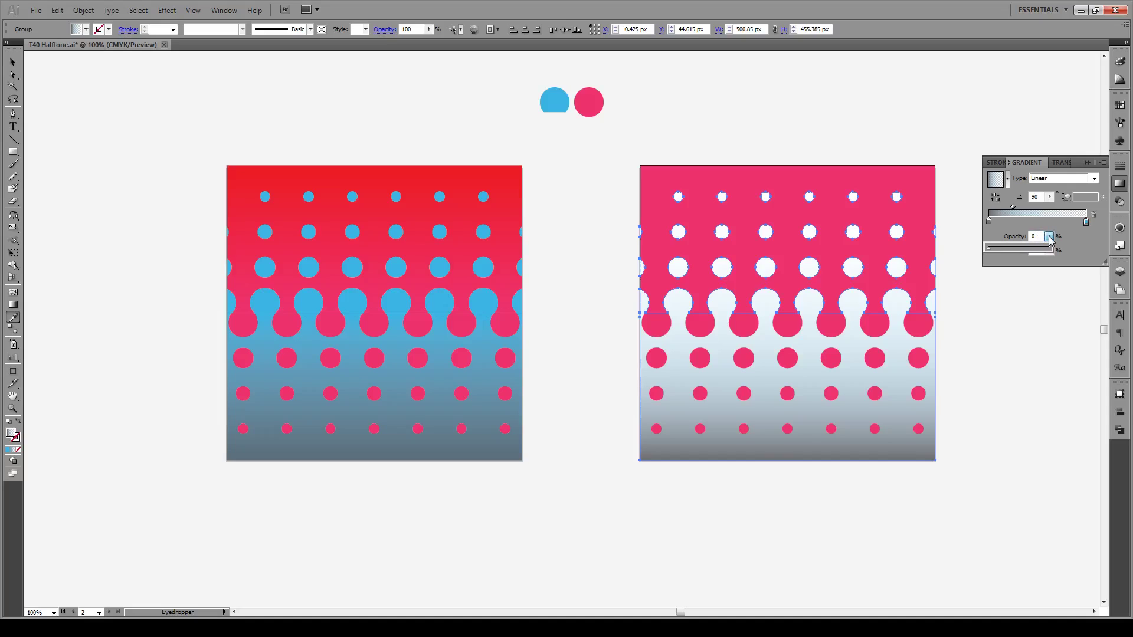
{"action": "left_click_drag", "start_coordinate": [989, 253], "coordinate": [1068, 255]}
{"action": "left_click", "coordinate": [1084, 243]}
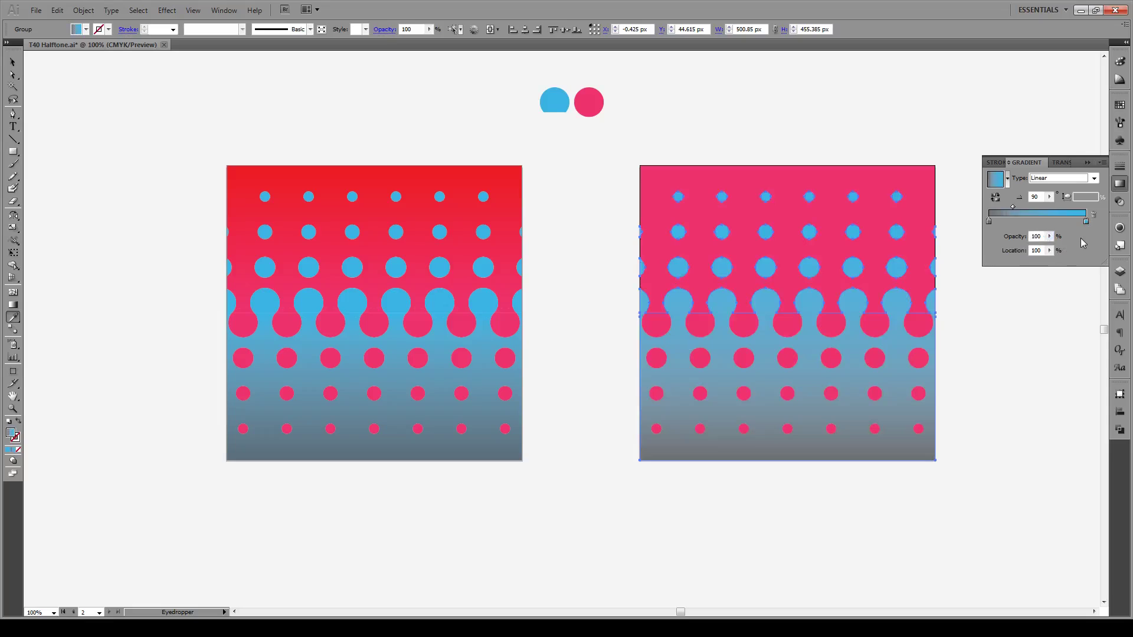
{"action": "mouse_move", "coordinate": [1015, 208]}
{"action": "left_mouse_down"}
{"action": "mouse_move", "coordinate": [1030, 208]}
{"action": "mouse_move", "coordinate": [1001, 211]}
{"action": "left_mouse_up"}
{"action": "key", "text": "ctrl+z"}
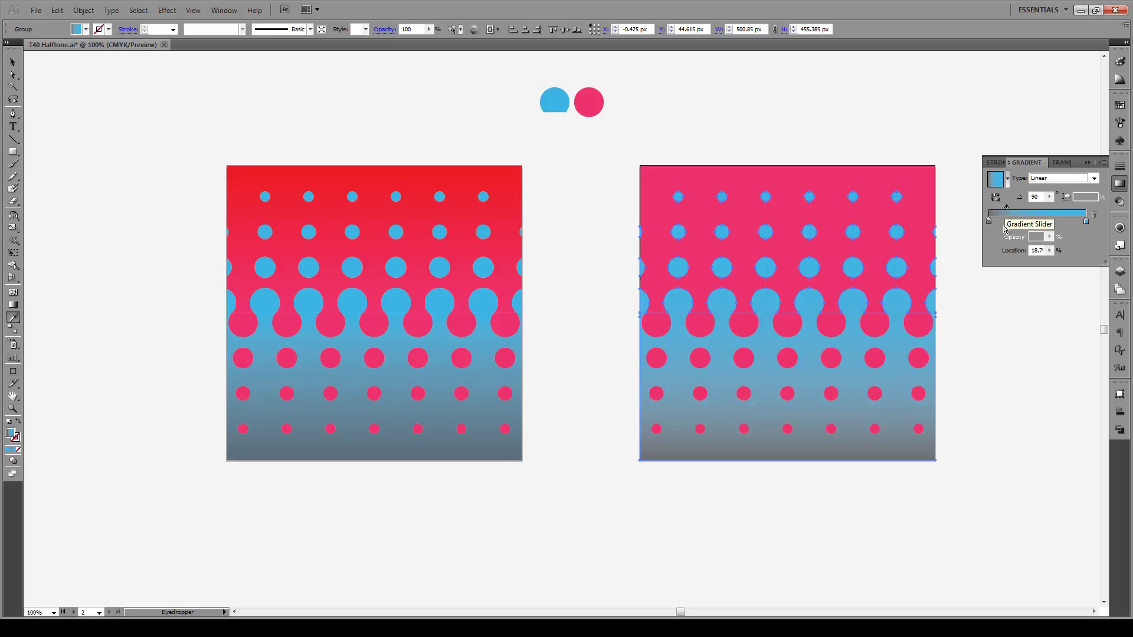
Step: Apply a black-to-white linear gradient to the pink group, running from top to bottom
{"action": "key", "text": "v"}
{"action": "left_click", "coordinate": [883, 177]}
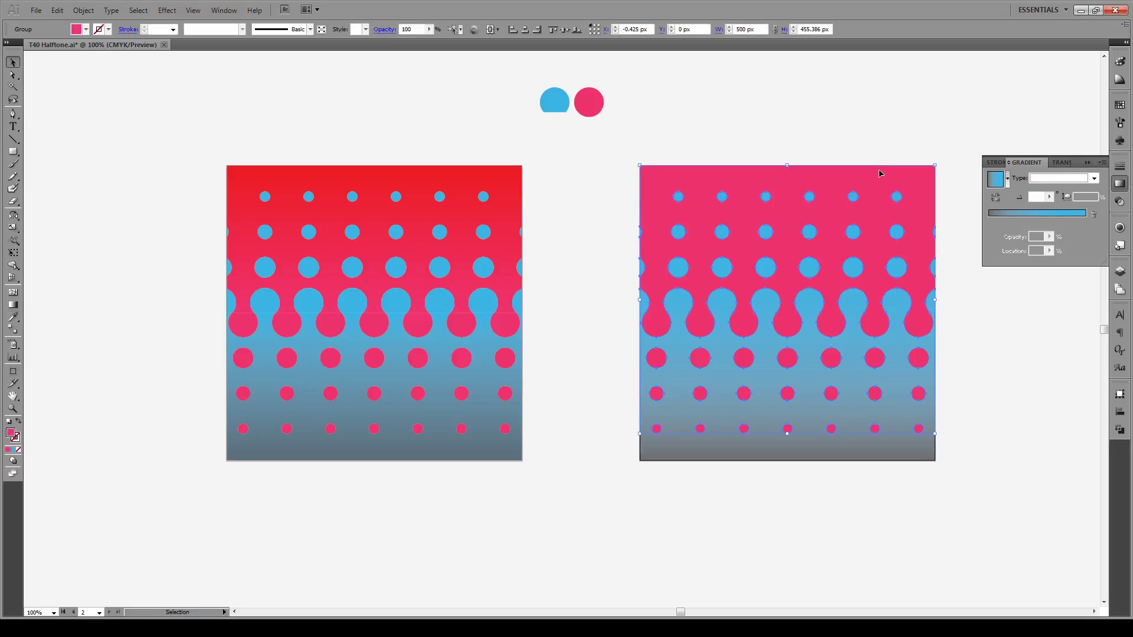
{"action": "left_click", "coordinate": [1008, 180]}
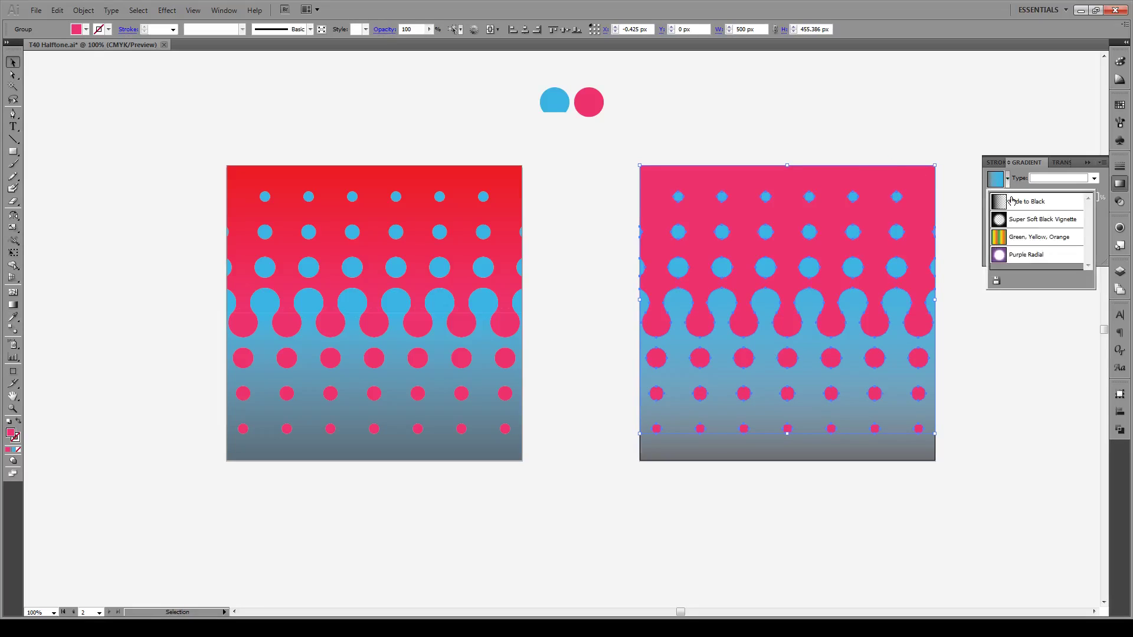
{"action": "left_click", "coordinate": [1012, 201]}
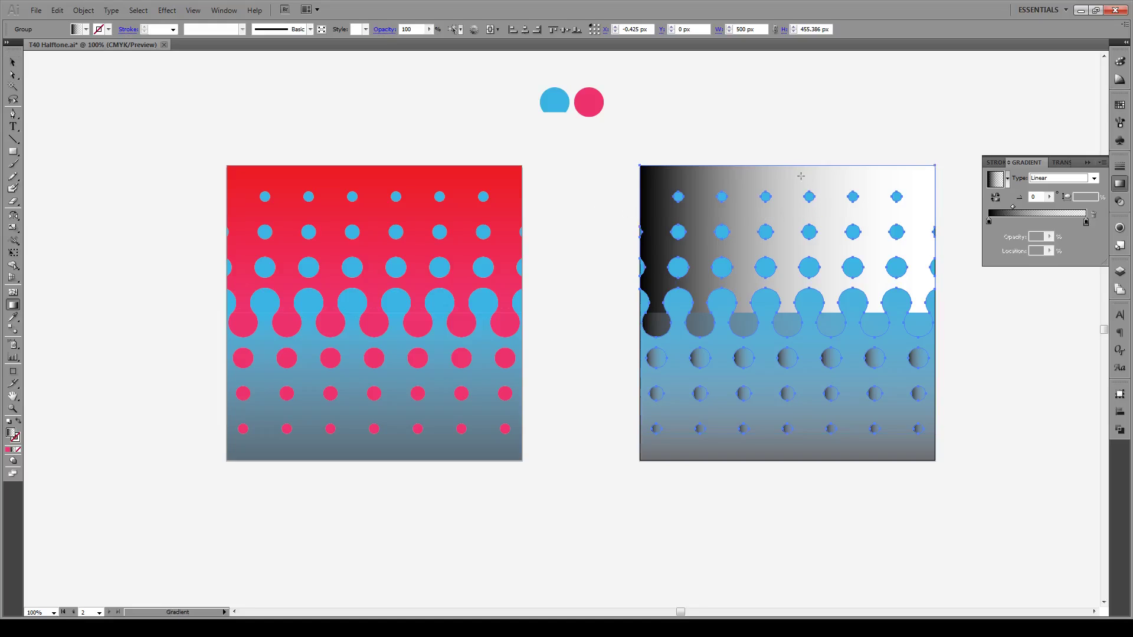
{"action": "left_click_drag", "start_coordinate": [794, 166], "coordinate": [795, 437]}
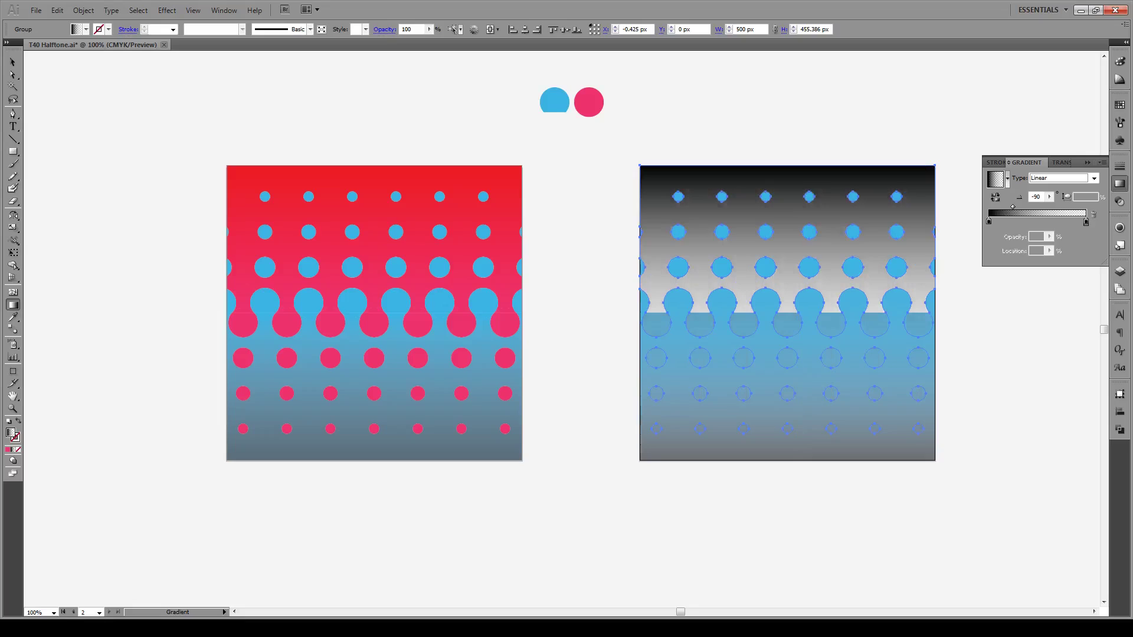
Step: Set the right gradient stop's opacity to 100% and make the left stop red
{"action": "left_click", "coordinate": [1086, 223]}
{"action": "left_click", "coordinate": [1051, 237]}
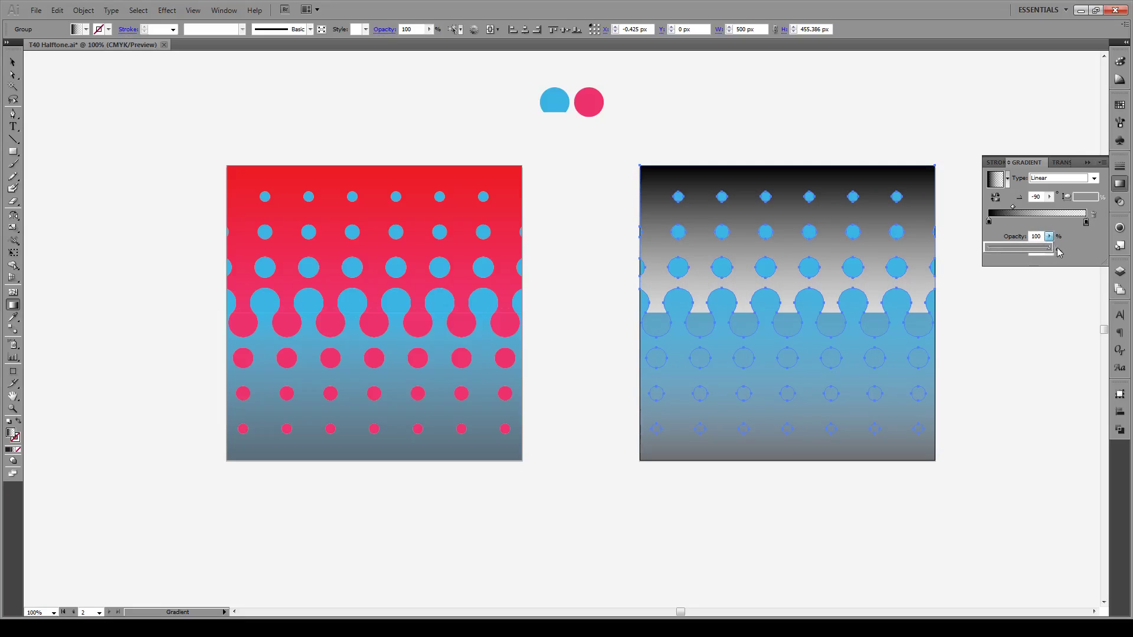
{"action": "left_click_drag", "start_coordinate": [1034, 254], "coordinate": [1072, 253]}
{"action": "double_click", "coordinate": [990, 222]}
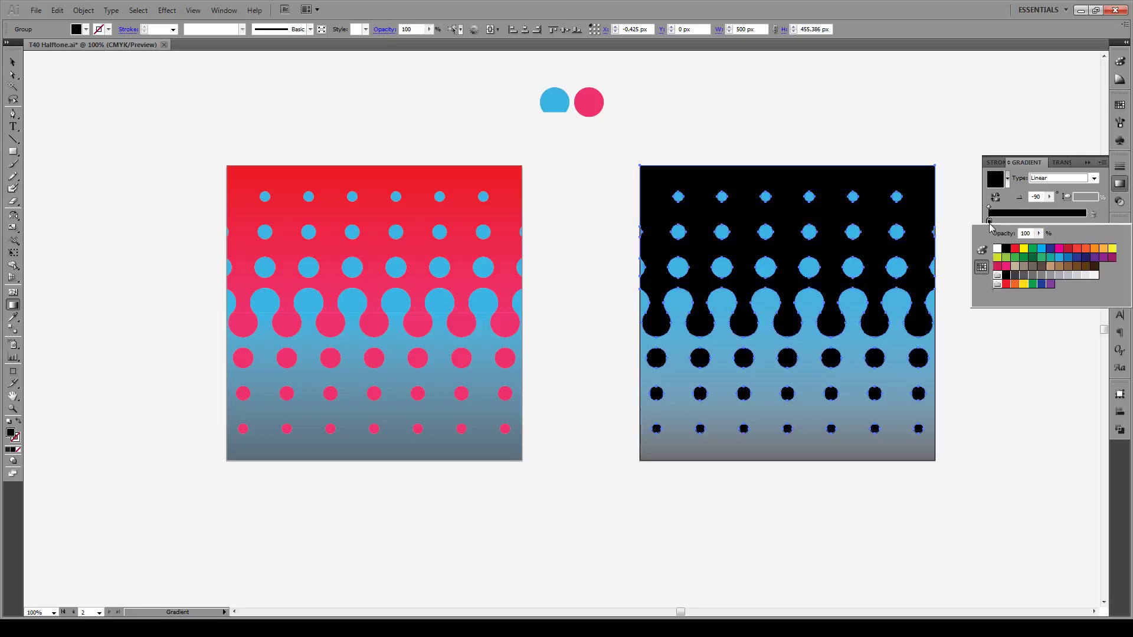
{"action": "left_click", "coordinate": [991, 223]}
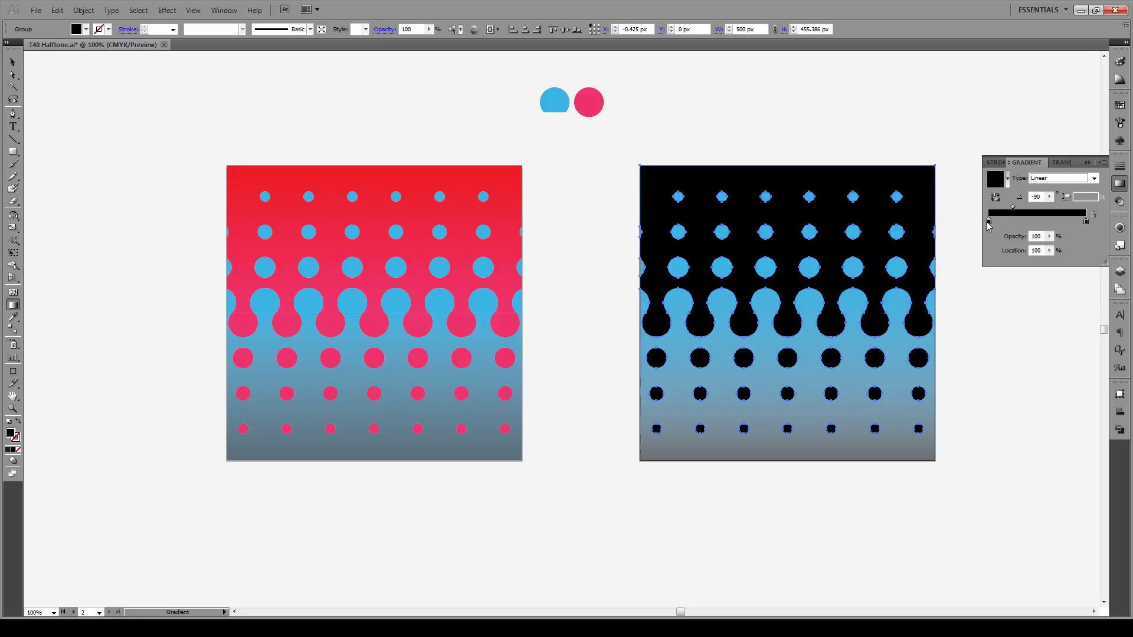
{"action": "double_click", "coordinate": [990, 223]}
{"action": "left_click", "coordinate": [1015, 247]}
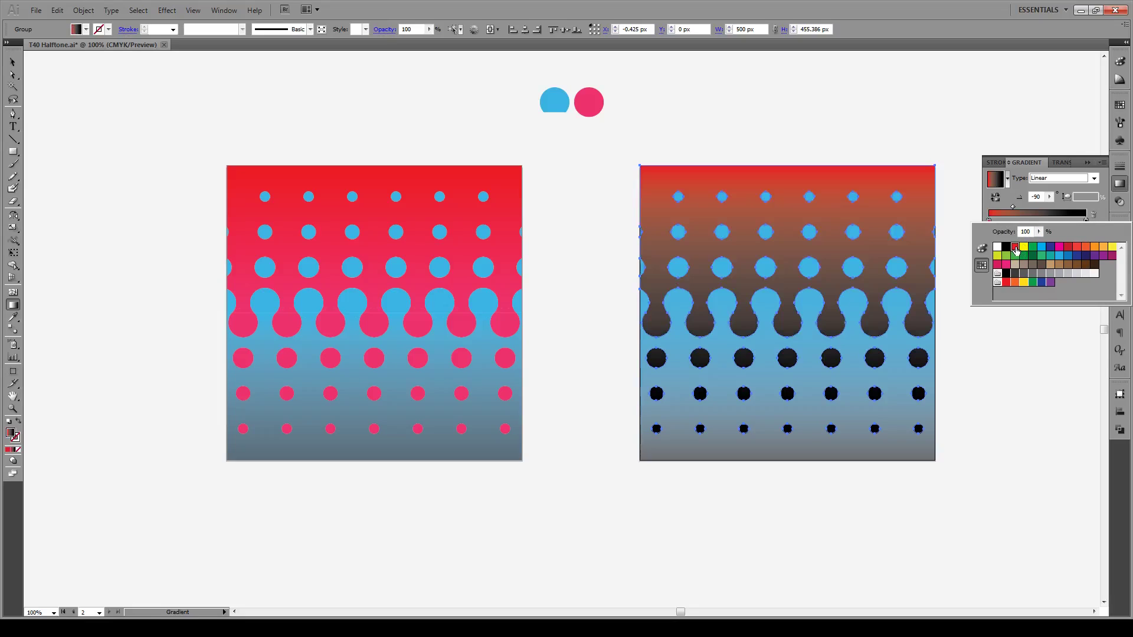
{"action": "left_click", "coordinate": [1105, 222]}
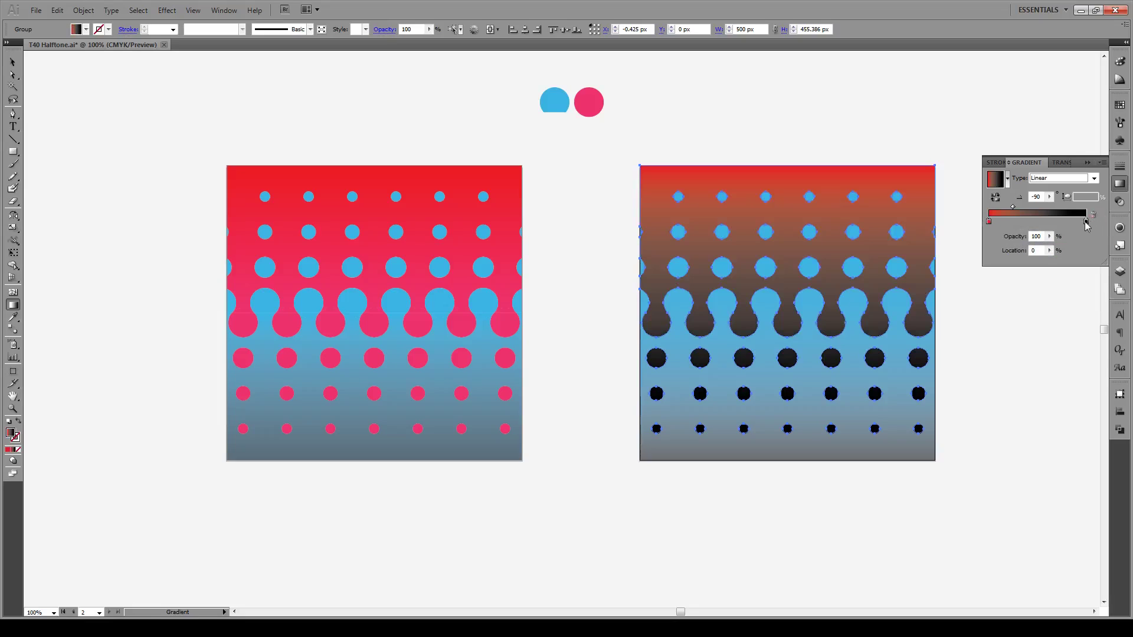
Step: Sample the reference circle's pink into the right gradient stop, then deselect
{"action": "double_click", "coordinate": [1087, 222]}
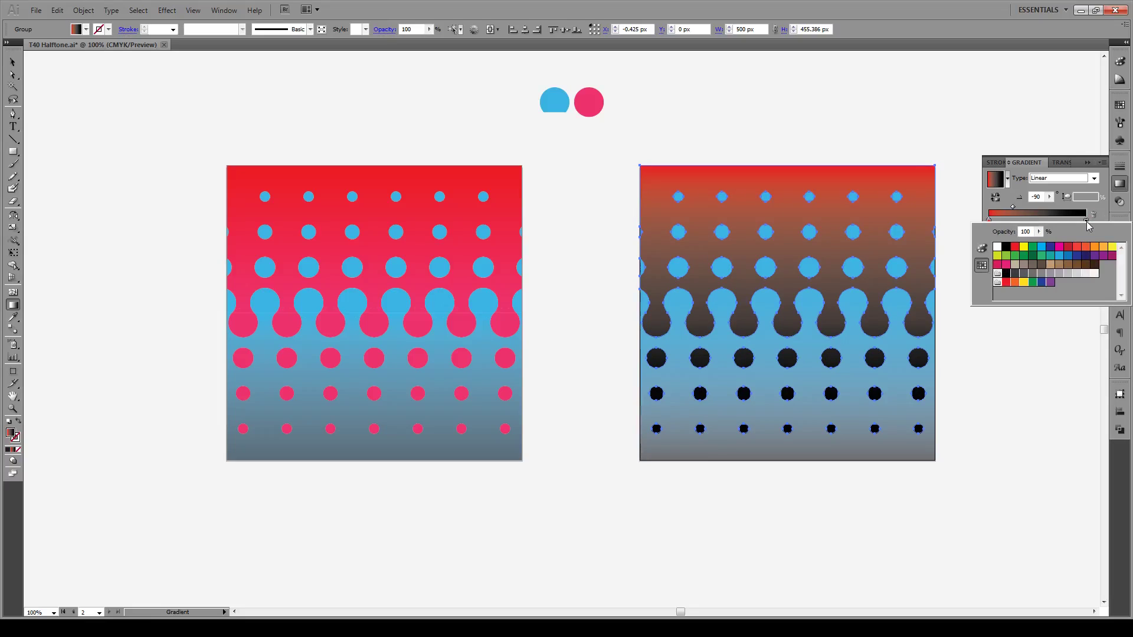
{"action": "left_click", "coordinate": [12, 317]}
{"action": "left_click", "coordinate": [13, 317]}
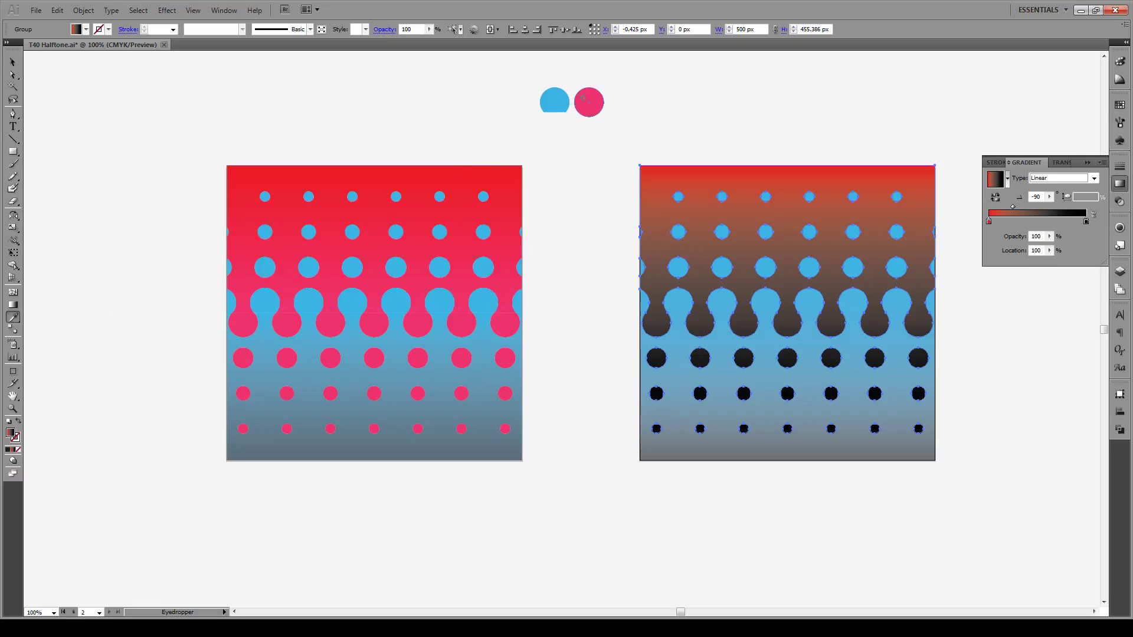
{"action": "left_click", "coordinate": [595, 99], "text": "shift"}
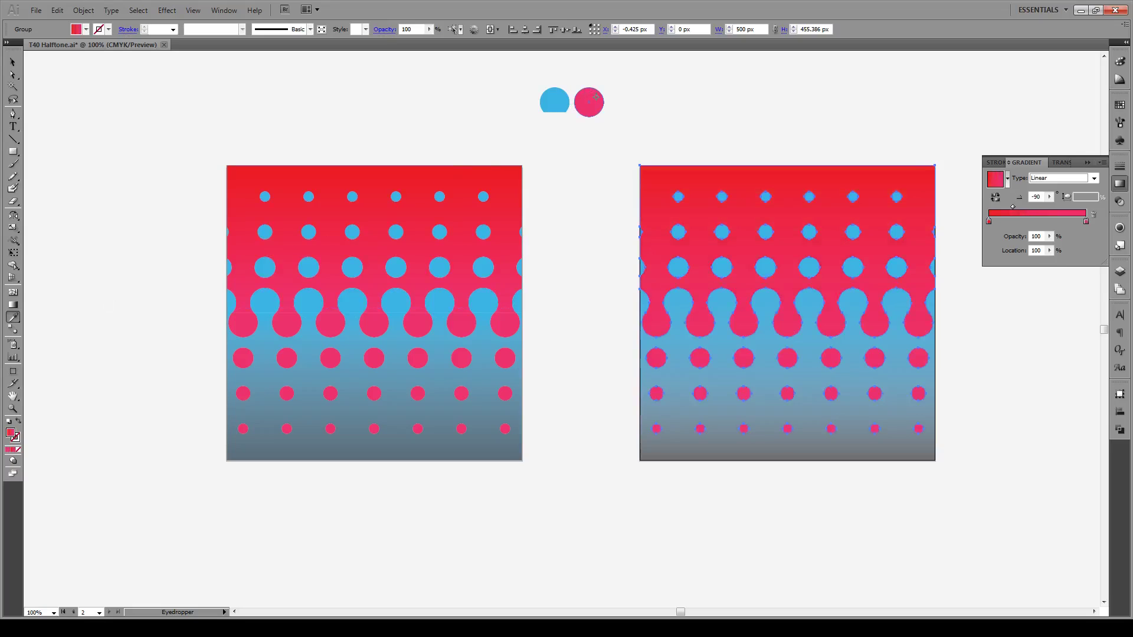
{"action": "key", "text": "v"}
{"action": "left_click", "coordinate": [939, 134]}
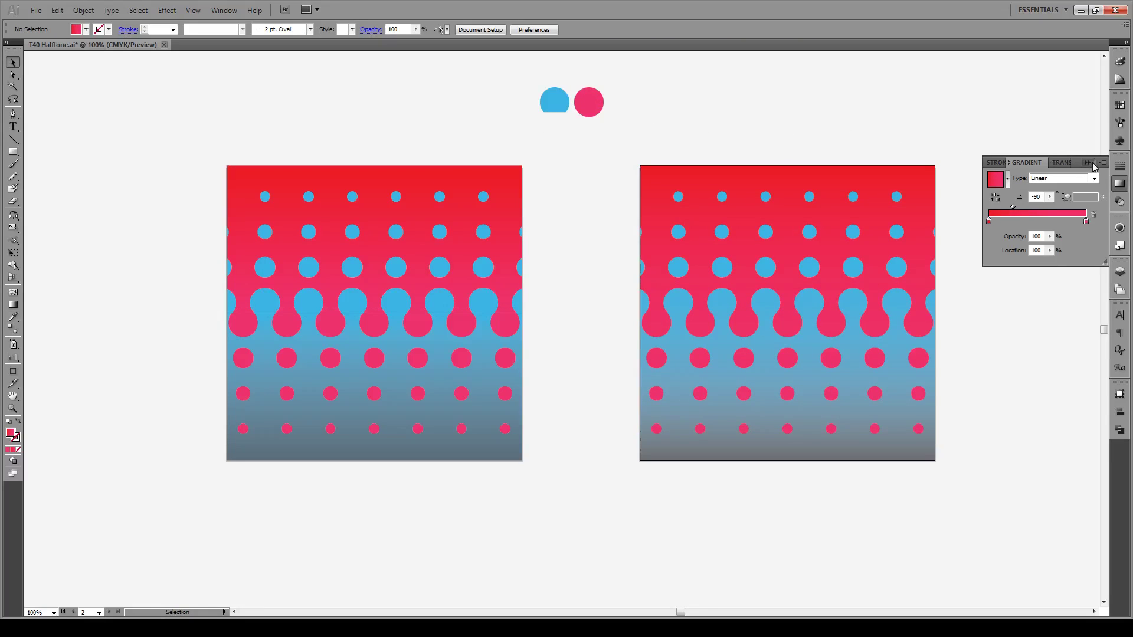